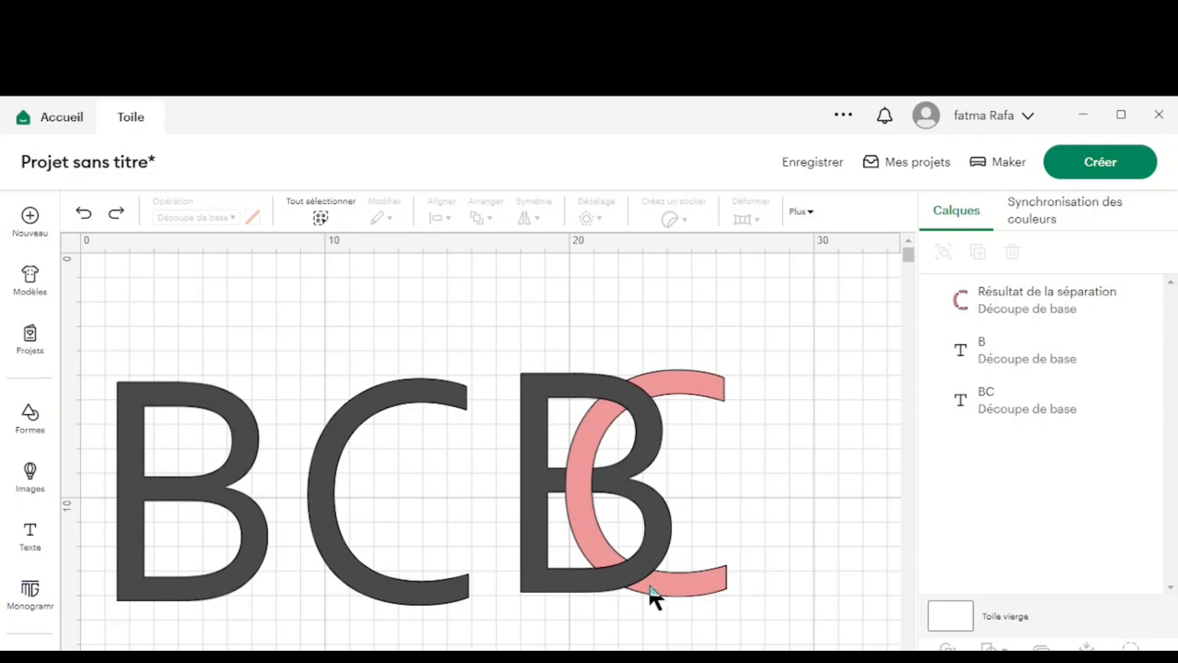
pyautogui.click(678, 587)
pyautogui.moveTo(678, 593)
pyautogui.mouseDown()
pyautogui.moveTo(673, 662)
pyautogui.moveTo(683, 577)
pyautogui.mouseUp()
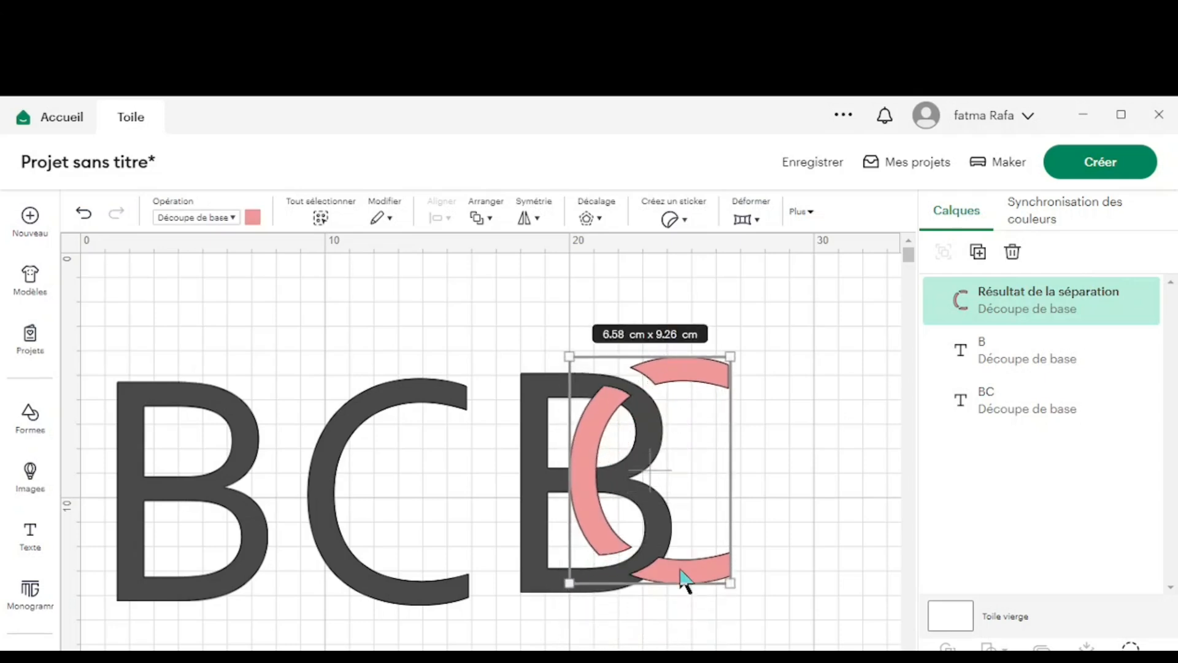
pyautogui.click(85, 215)
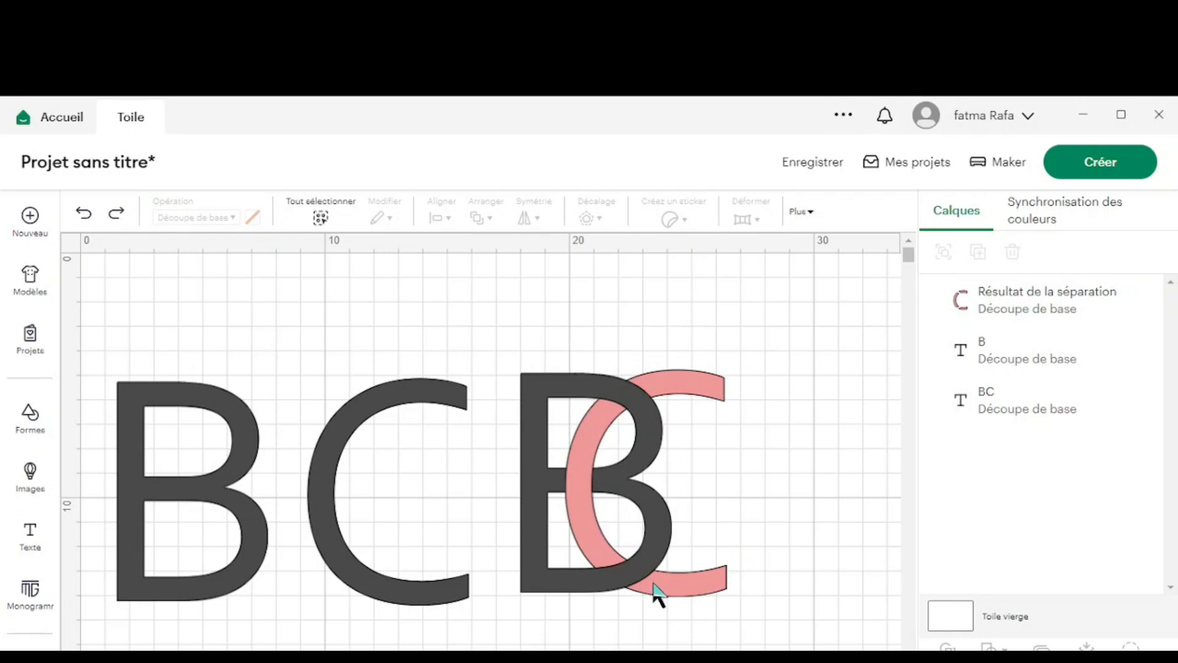
# Ungroup the text "BC" into separate letters.
pyautogui.click(334, 435)
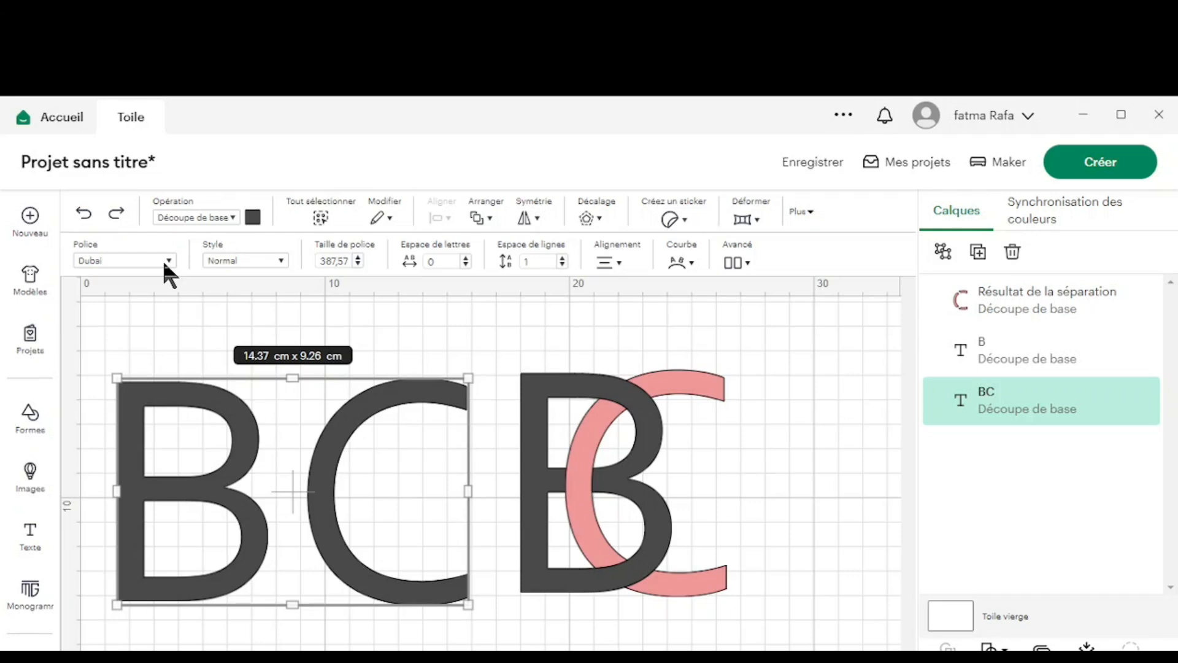
pyautogui.click(736, 263)
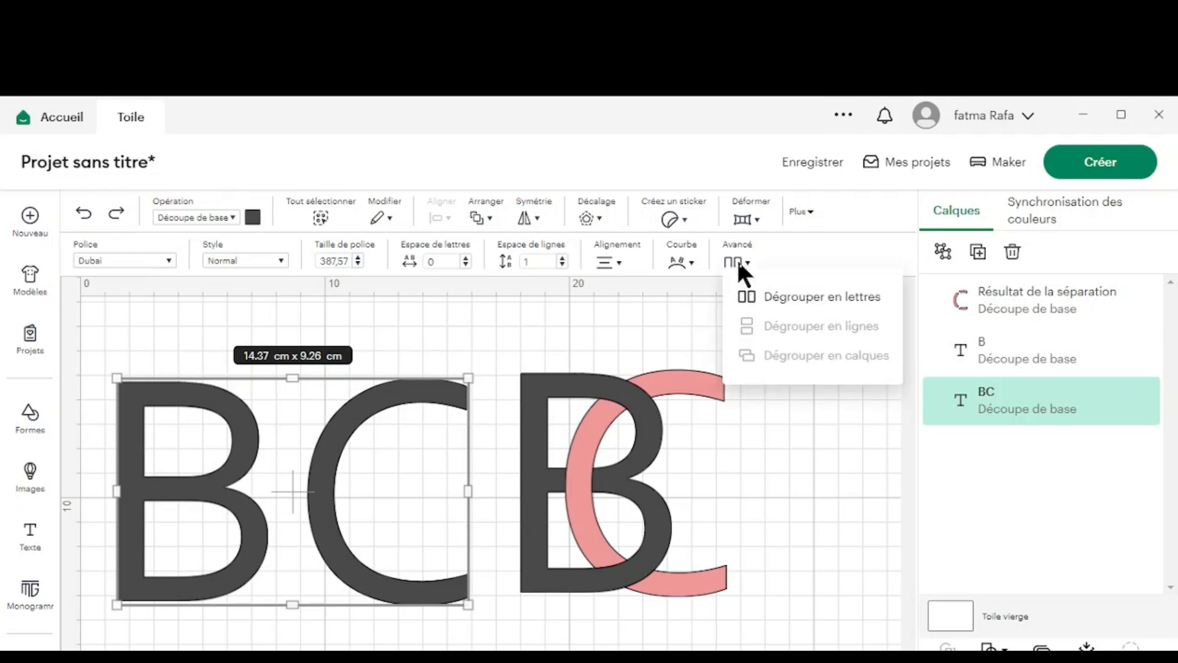
pyautogui.click(756, 301)
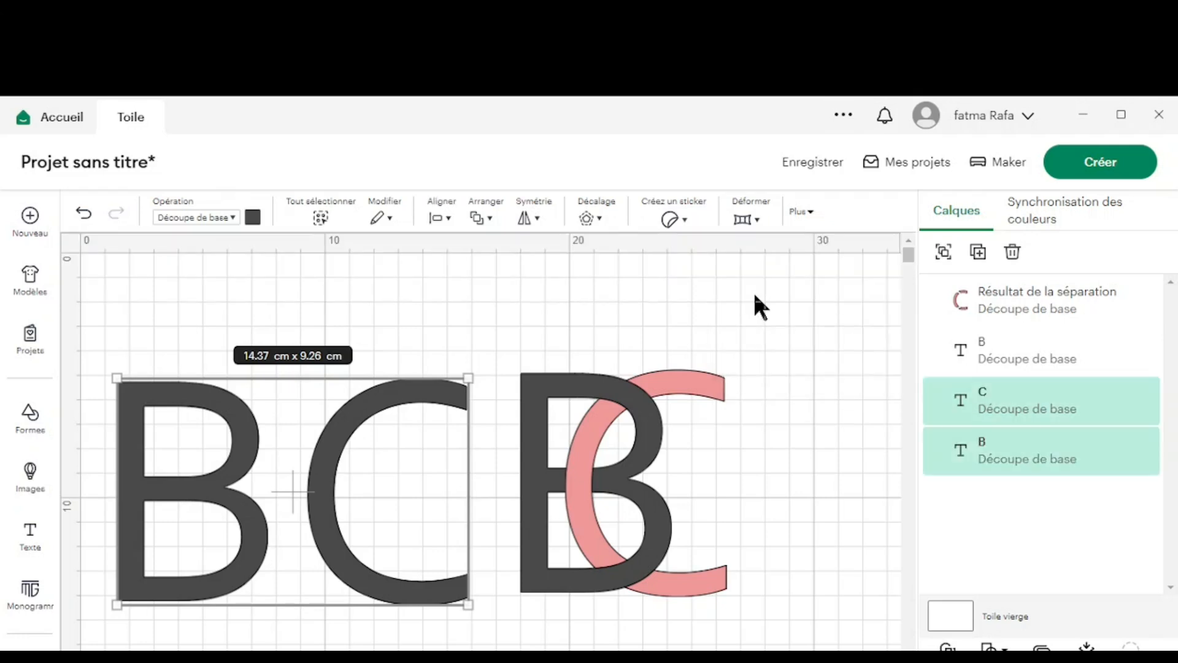
# Recolour the separated letter C with the pink material colour already used in the project.
pyautogui.click(367, 334)
pyautogui.click(369, 414)
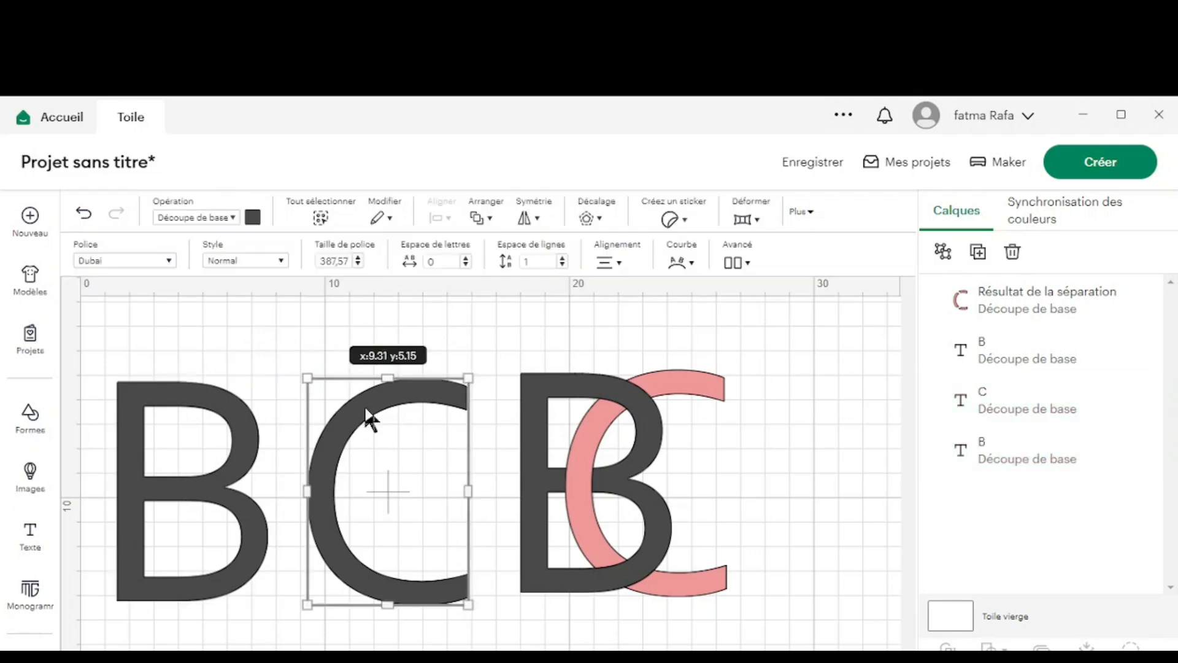
pyautogui.click(252, 219)
pyautogui.click(293, 292)
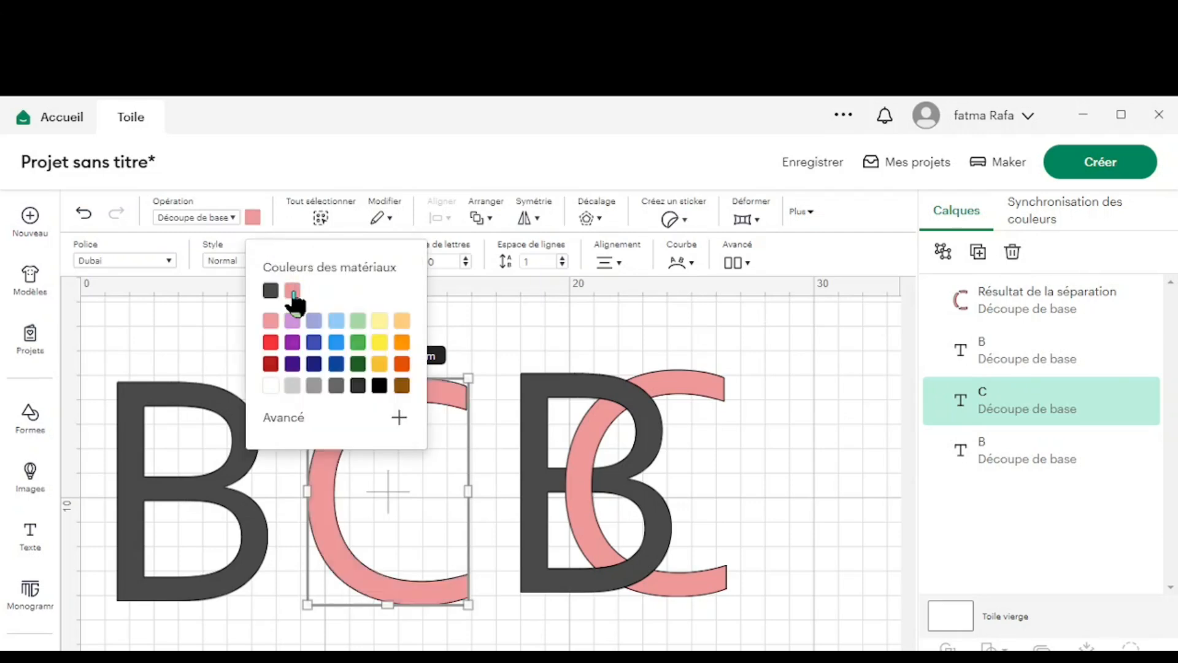
# Overlap the pink C on the separated B, centre both letters vertically and group them.
pyautogui.moveTo(323, 477); pyautogui.dragTo(187, 477)
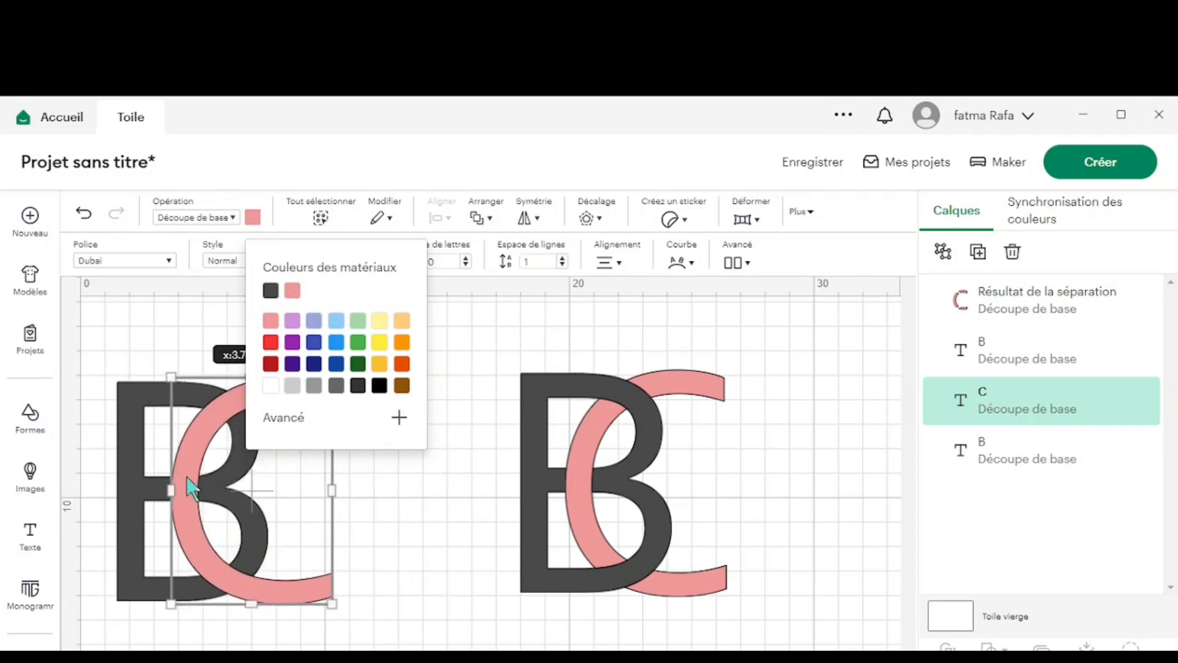
pyautogui.moveTo(187, 477); pyautogui.dragTo(187, 480)
pyautogui.moveTo(147, 345); pyautogui.dragTo(259, 458)
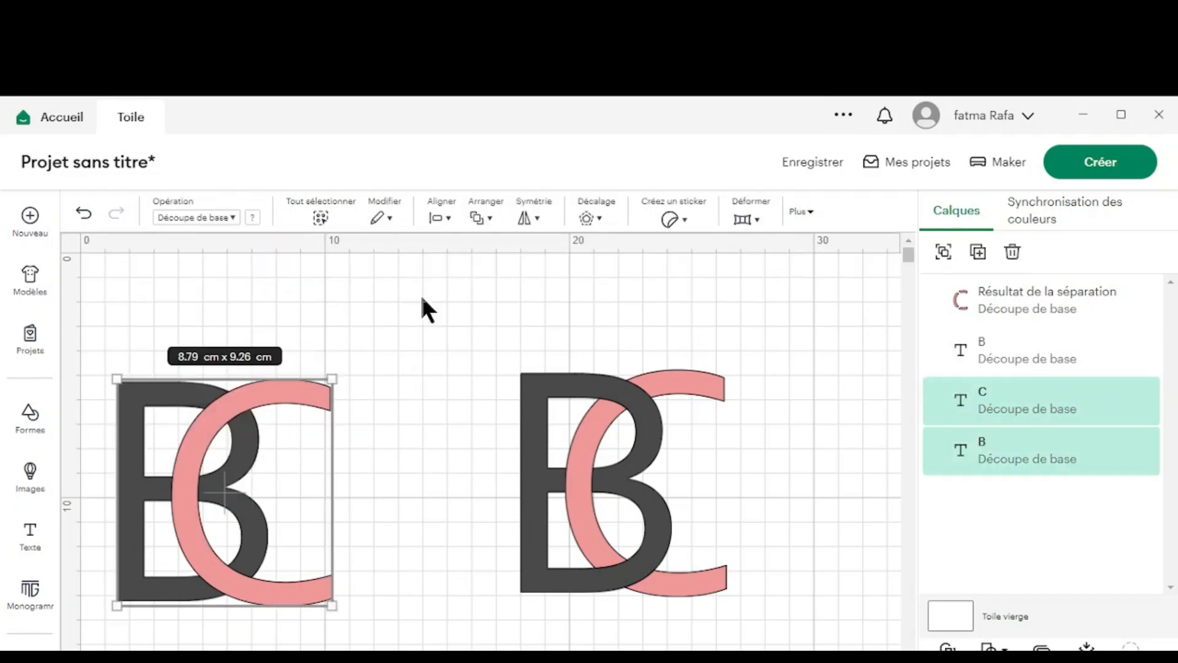
pyautogui.click(441, 218)
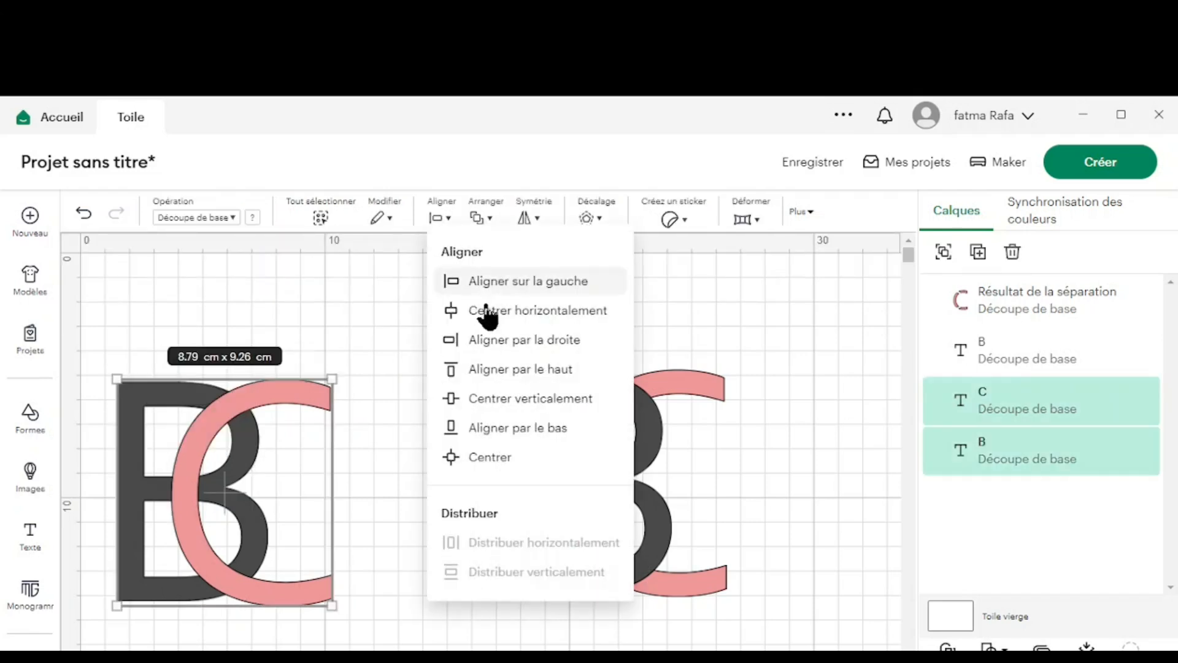
pyautogui.click(512, 402)
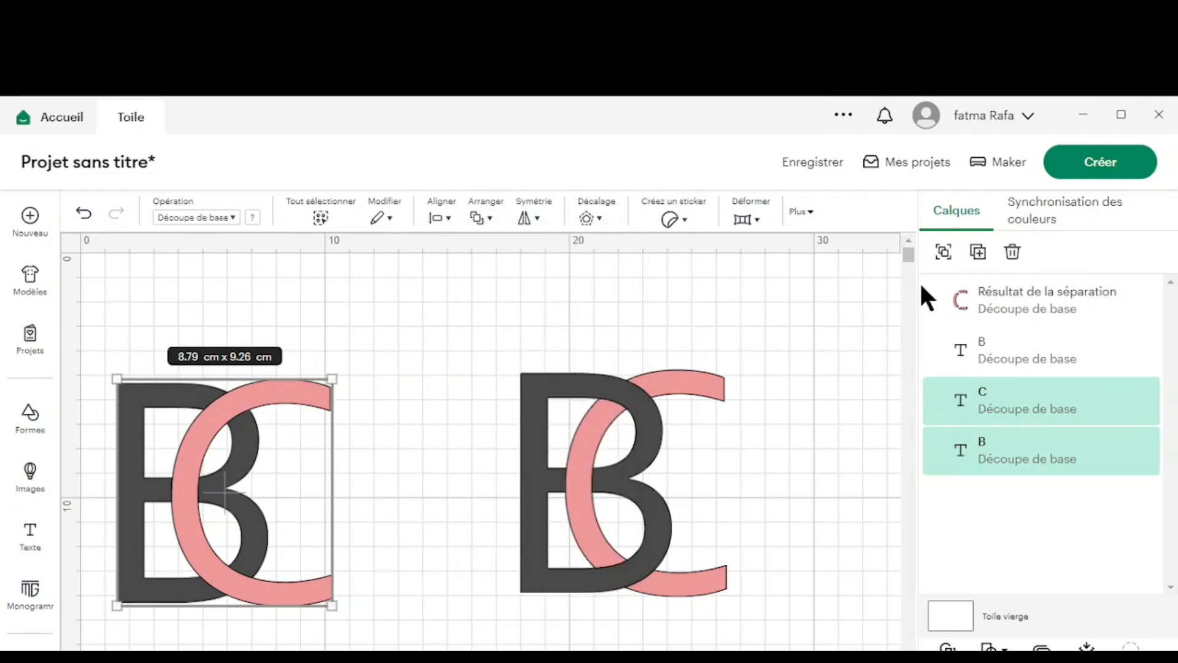
pyautogui.click(944, 253)
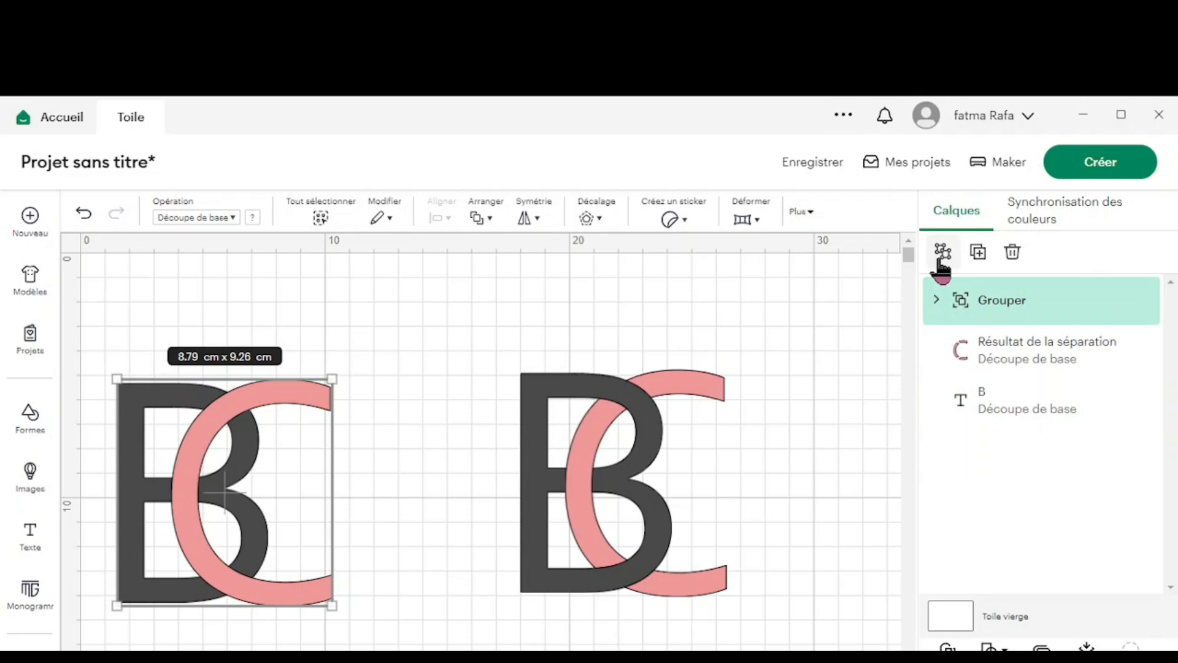
# Duplicate the grouped letters and centre the copy over the original both vertically and horizontally.
pyautogui.click(980, 258)
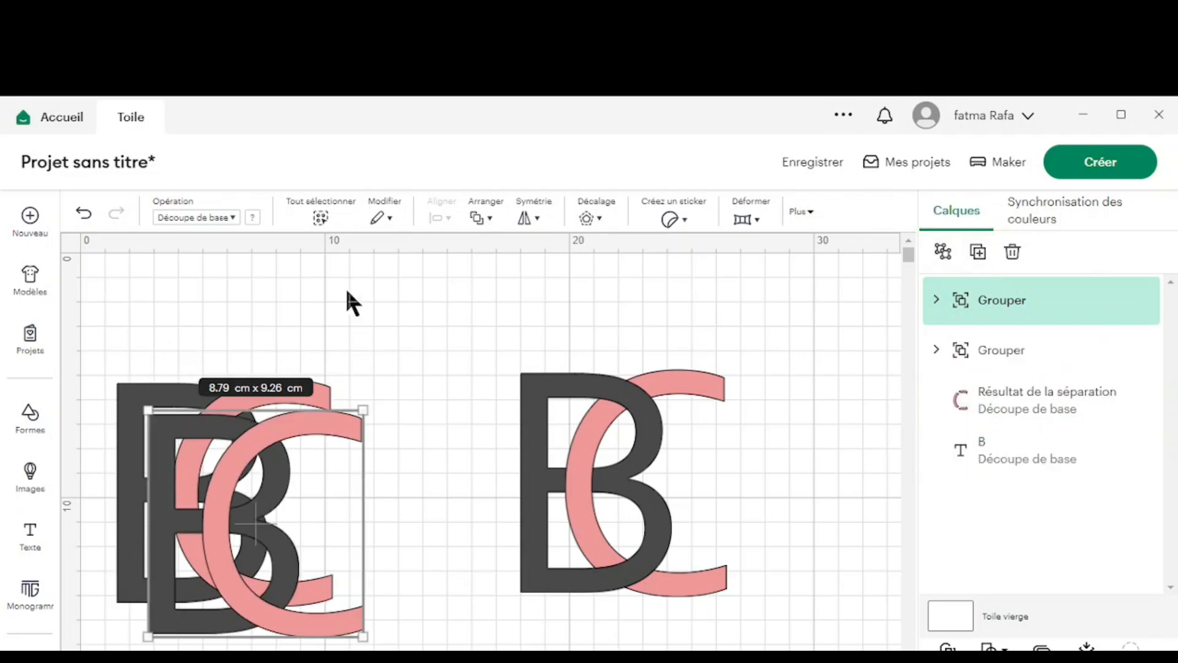
pyautogui.moveTo(304, 296); pyautogui.dragTo(290, 459)
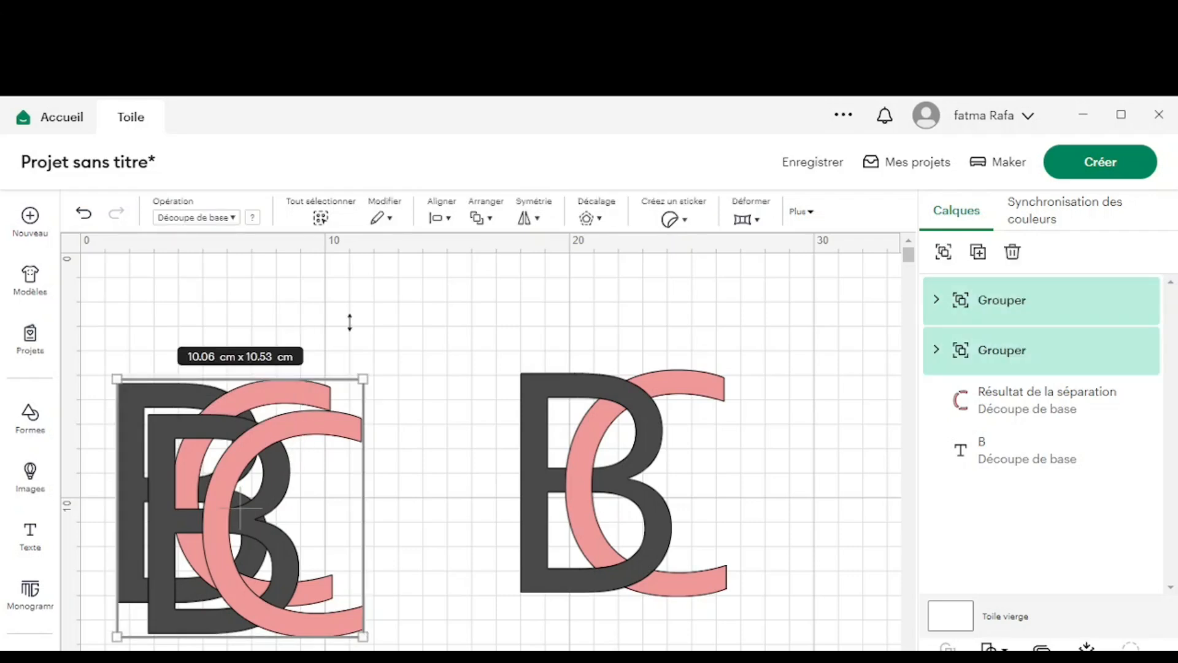
pyautogui.click(442, 214)
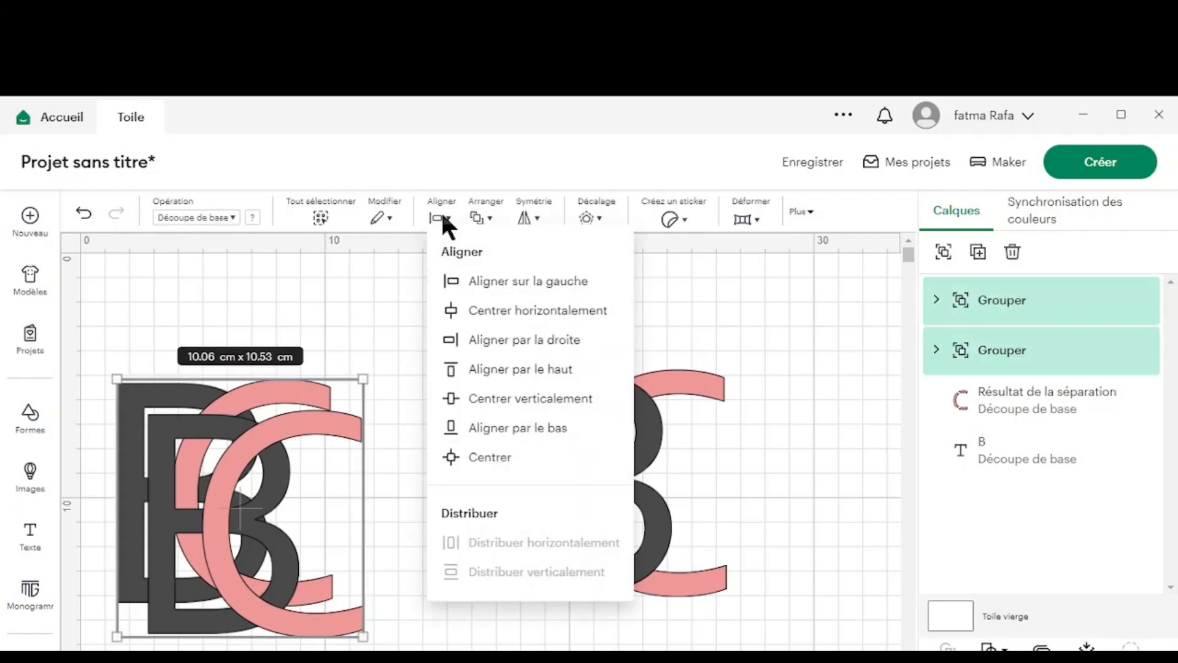
pyautogui.click(480, 399)
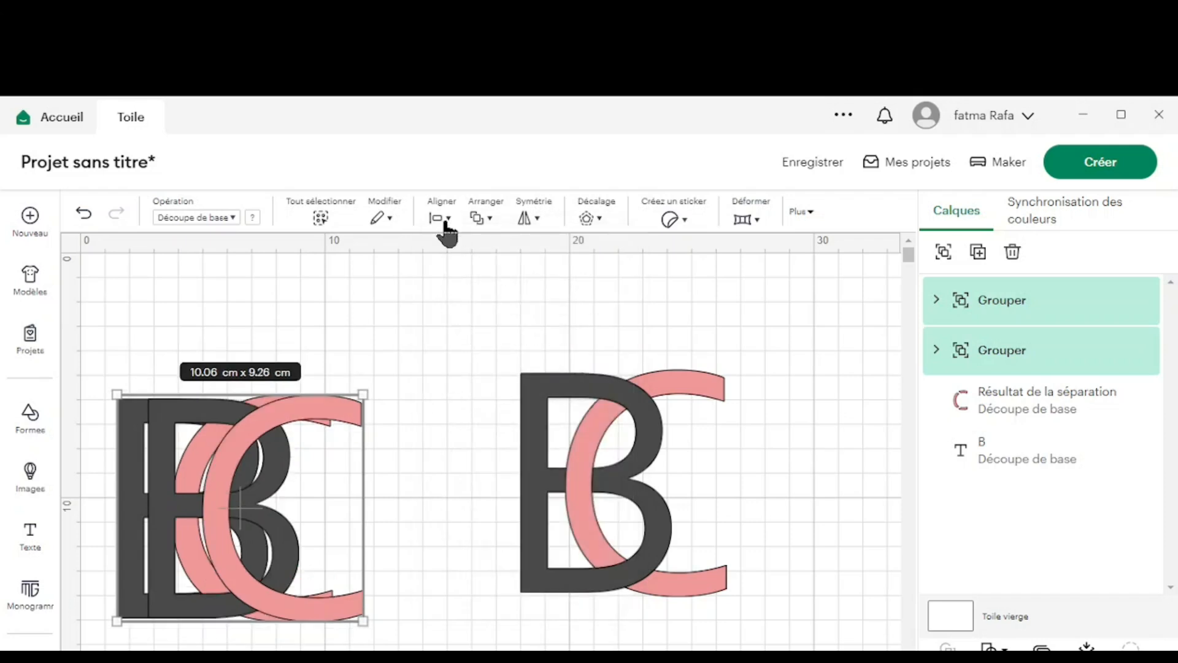
pyautogui.click(446, 220)
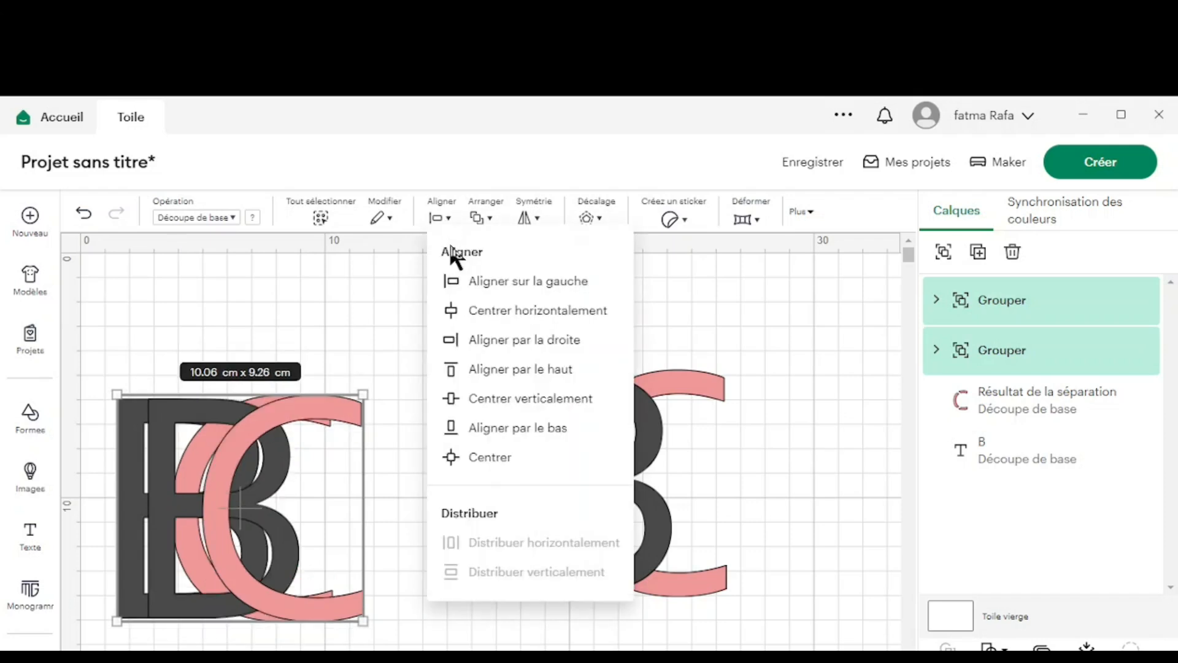
pyautogui.click(485, 313)
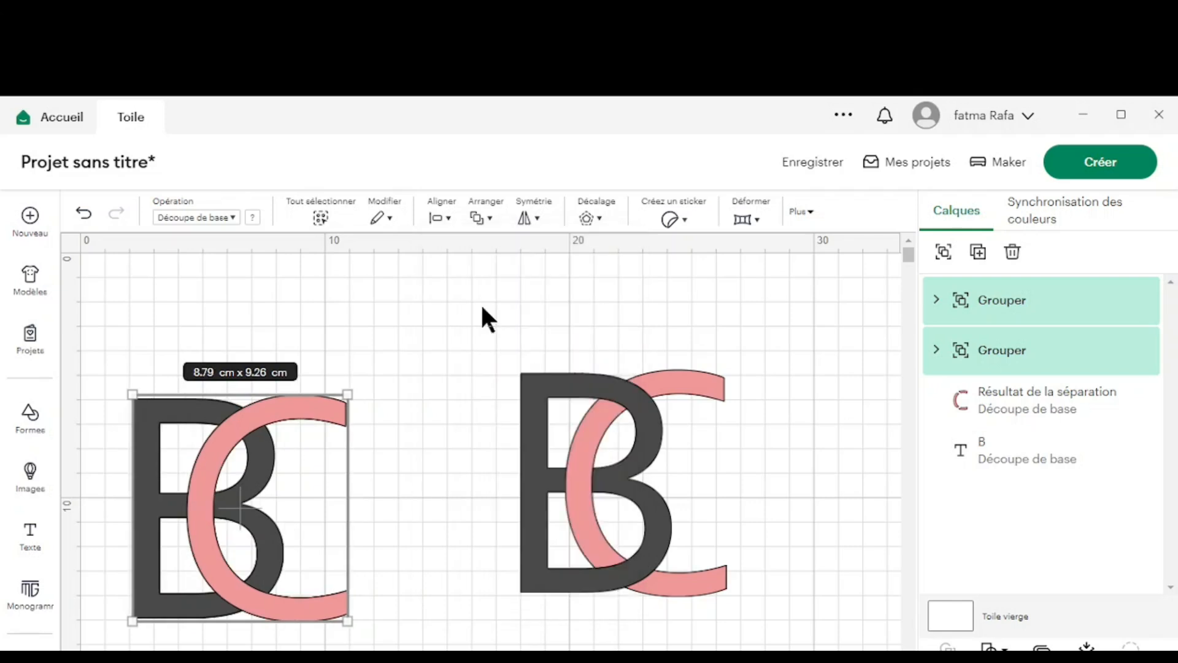
pyautogui.click(378, 326)
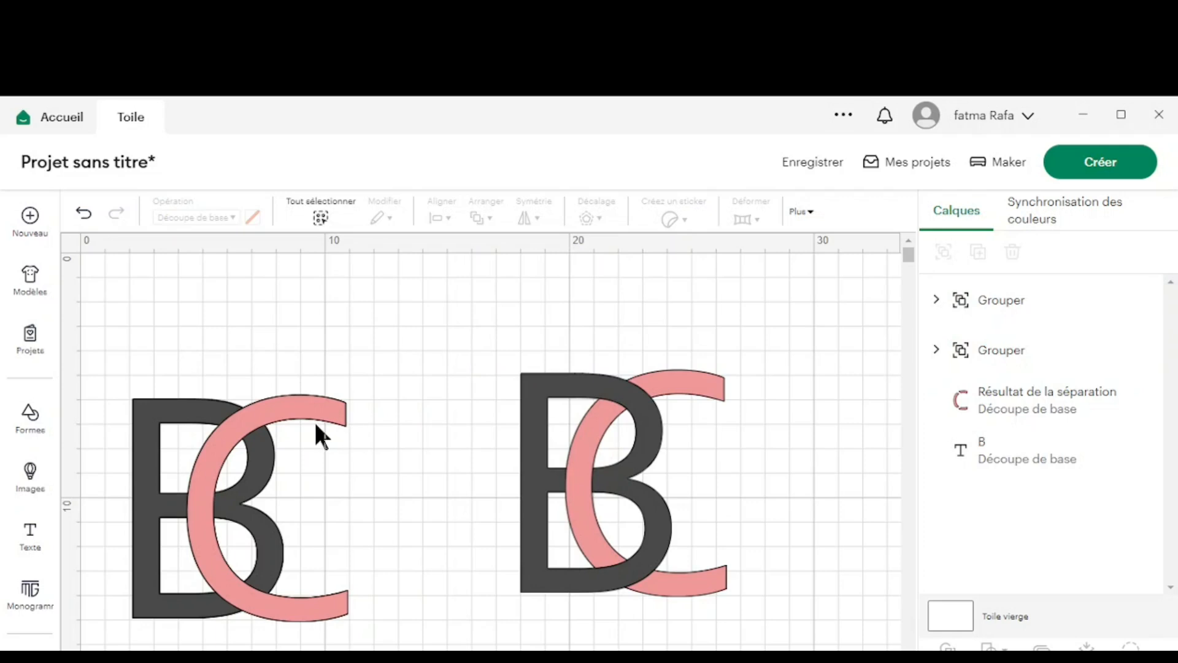
# Ungroup the upper copy of the letters and slice its B and C with each other.
pyautogui.click(332, 410)
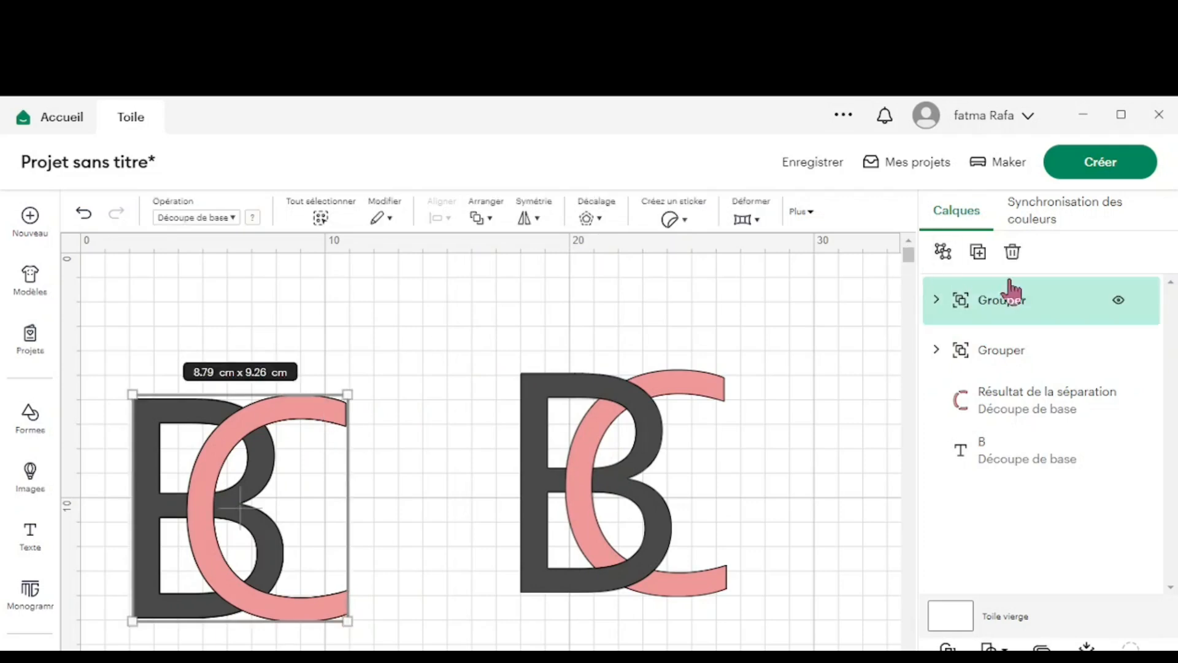
pyautogui.click(943, 252)
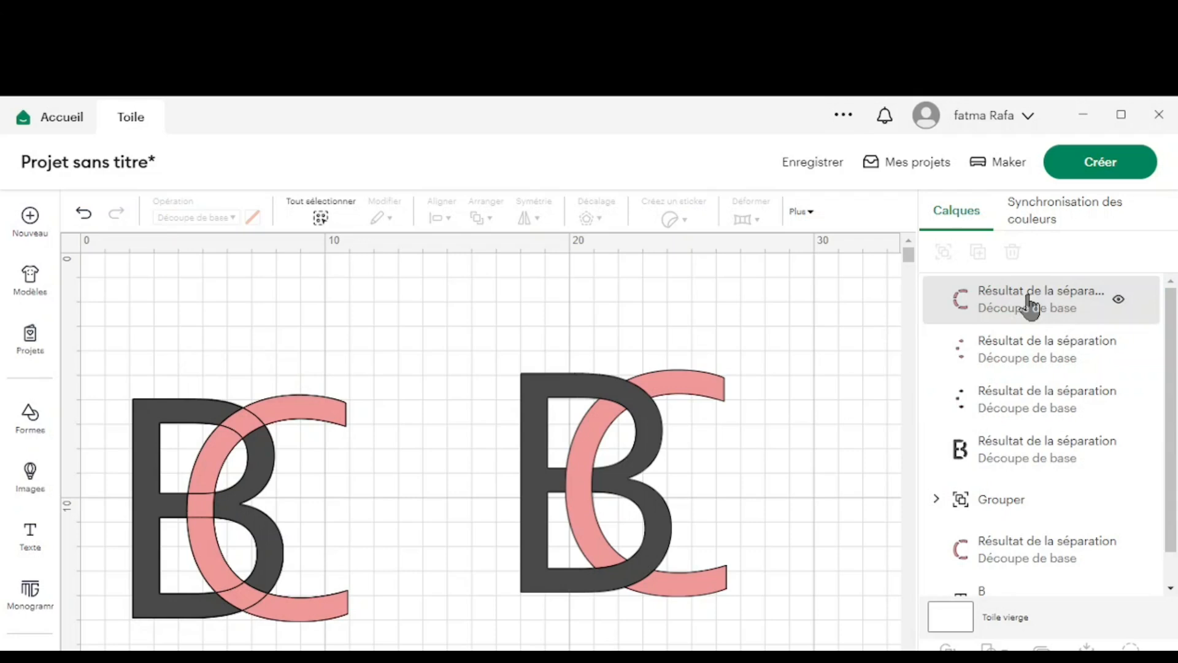
# Delete the pink overlap pieces, the sliced C and the sliced B, keeping only the dark overlap pieces of that slice.
pyautogui.click(1022, 357)
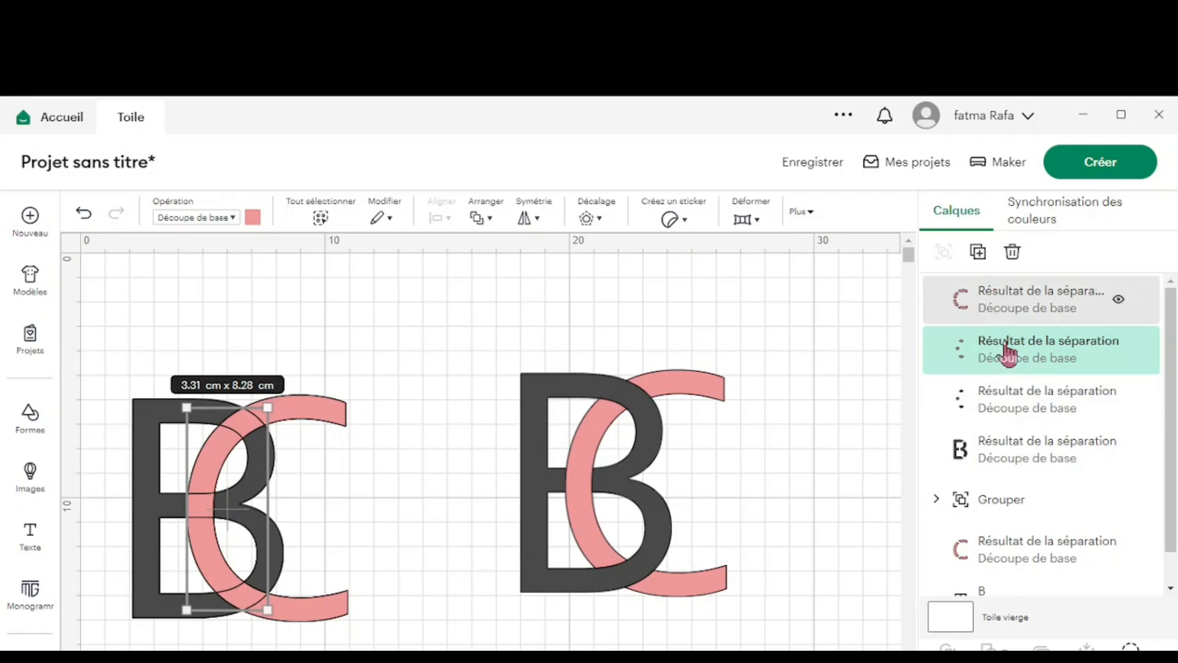
pyautogui.press('Delete')
pyautogui.click(1004, 305)
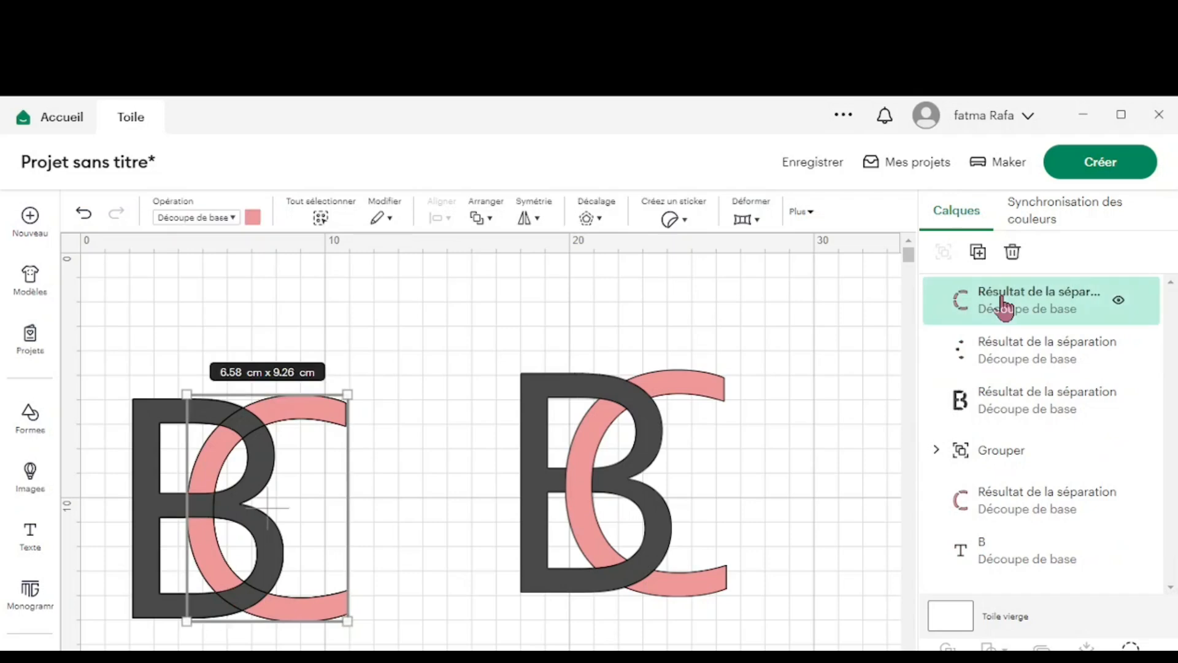
pyautogui.press('Delete')
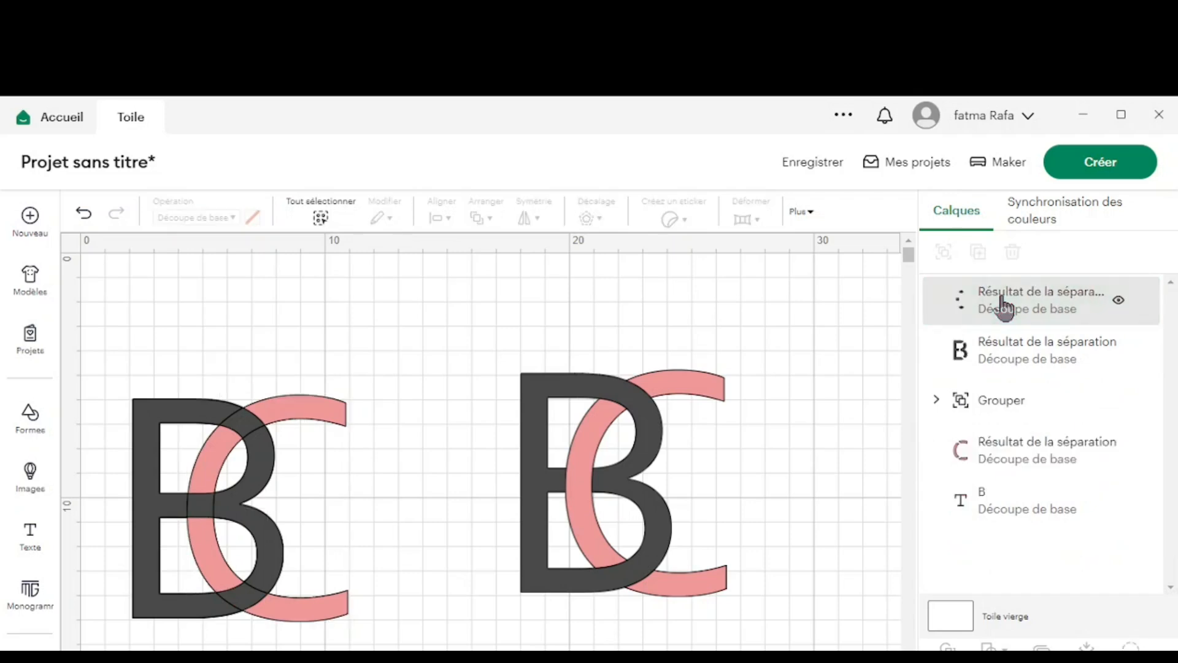
pyautogui.click(1000, 356)
pyautogui.press('Delete')
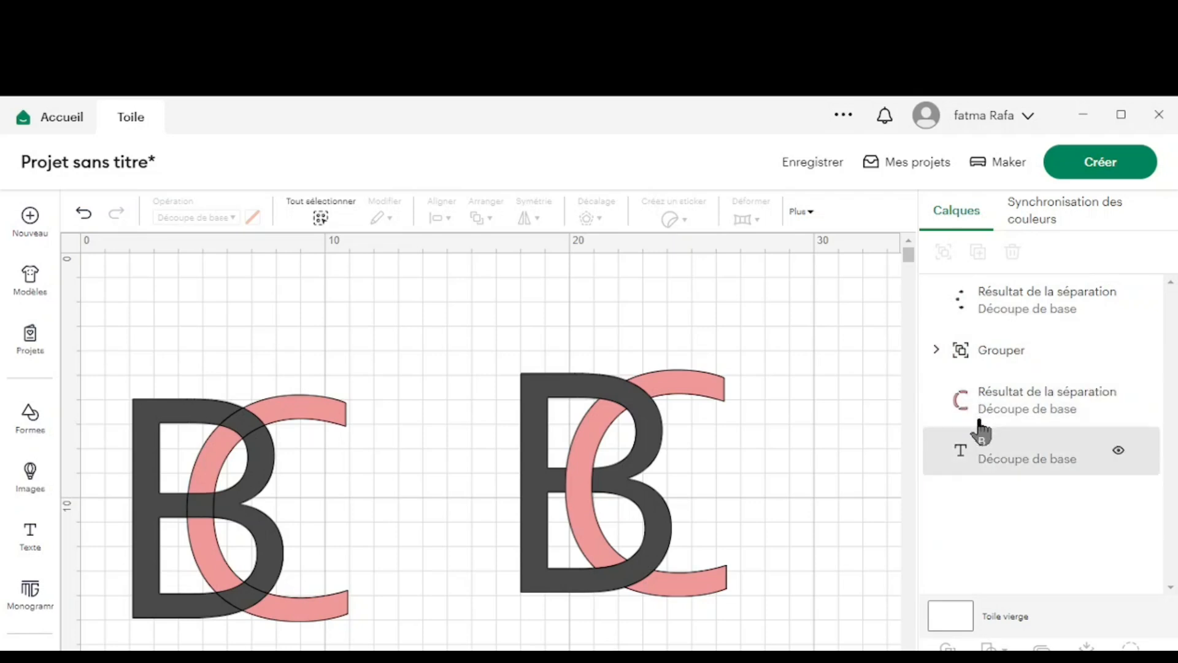
# Ungroup the remaining B and C group beneath the dark overlap pieces.
pyautogui.click(991, 313)
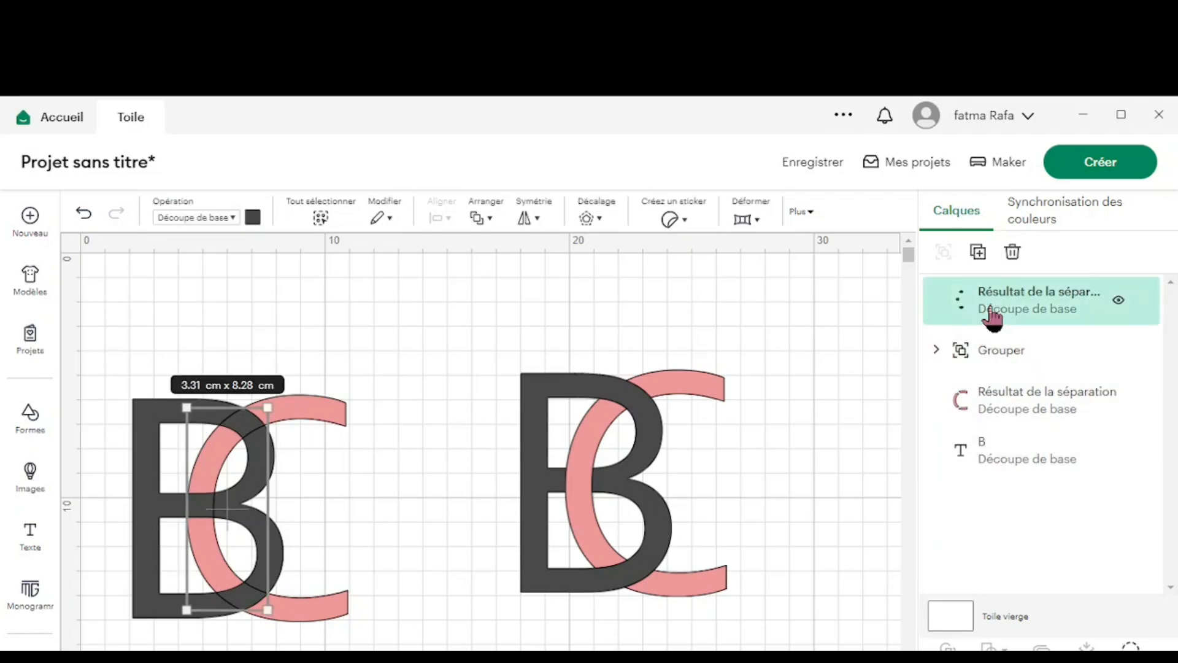
pyautogui.click(985, 354)
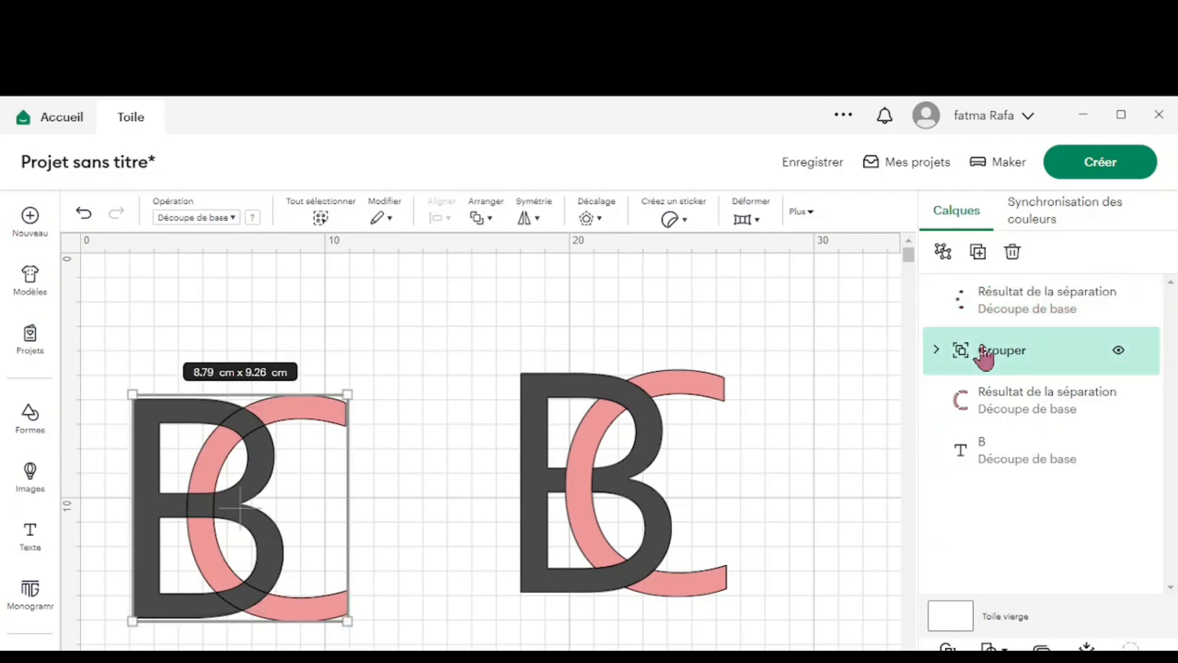
pyautogui.click(943, 252)
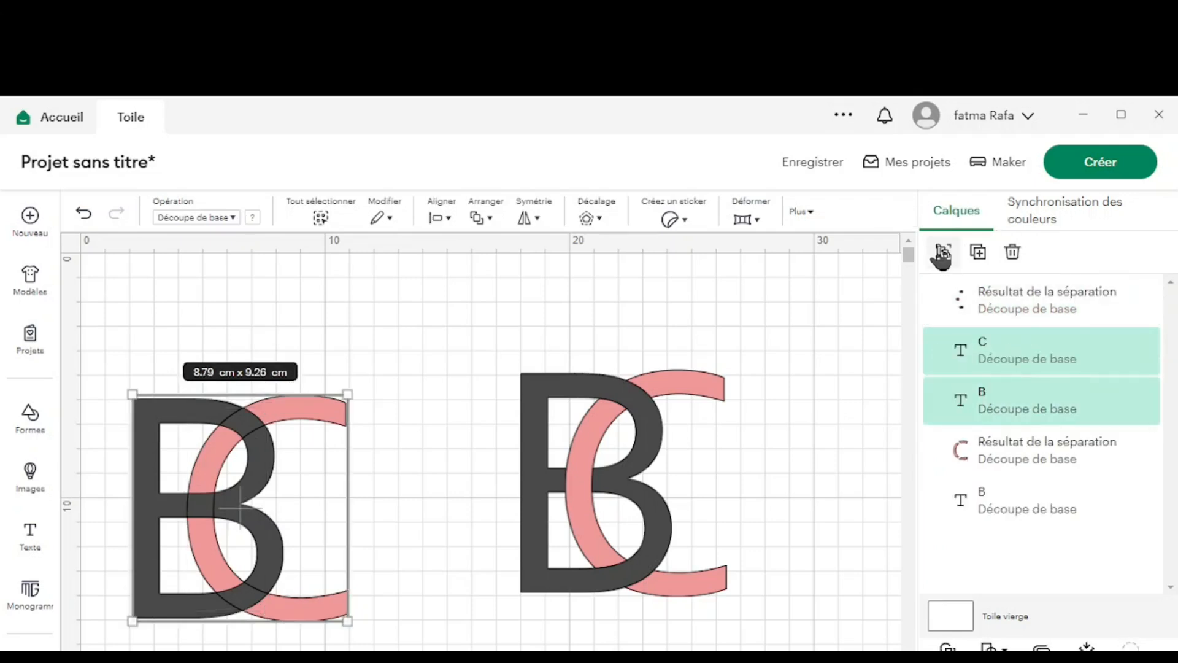
pyautogui.click(887, 371)
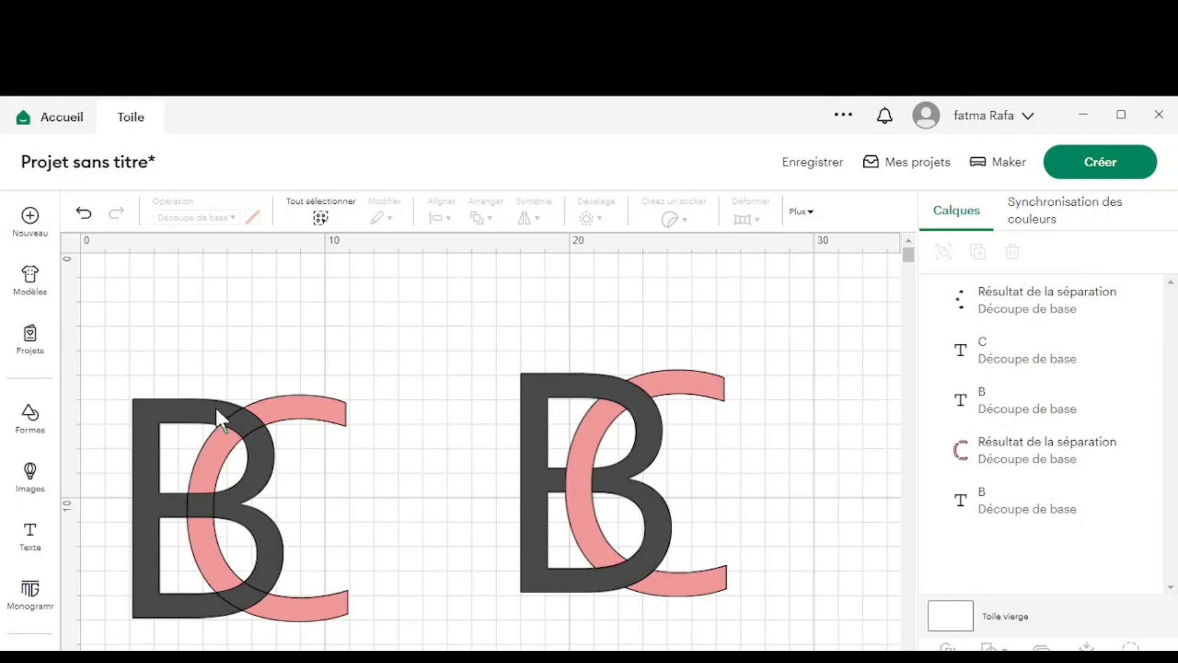
# Hide the middle square contour of the dark overlap layer, leaving its upper and lower pieces active.
pyautogui.click(975, 308)
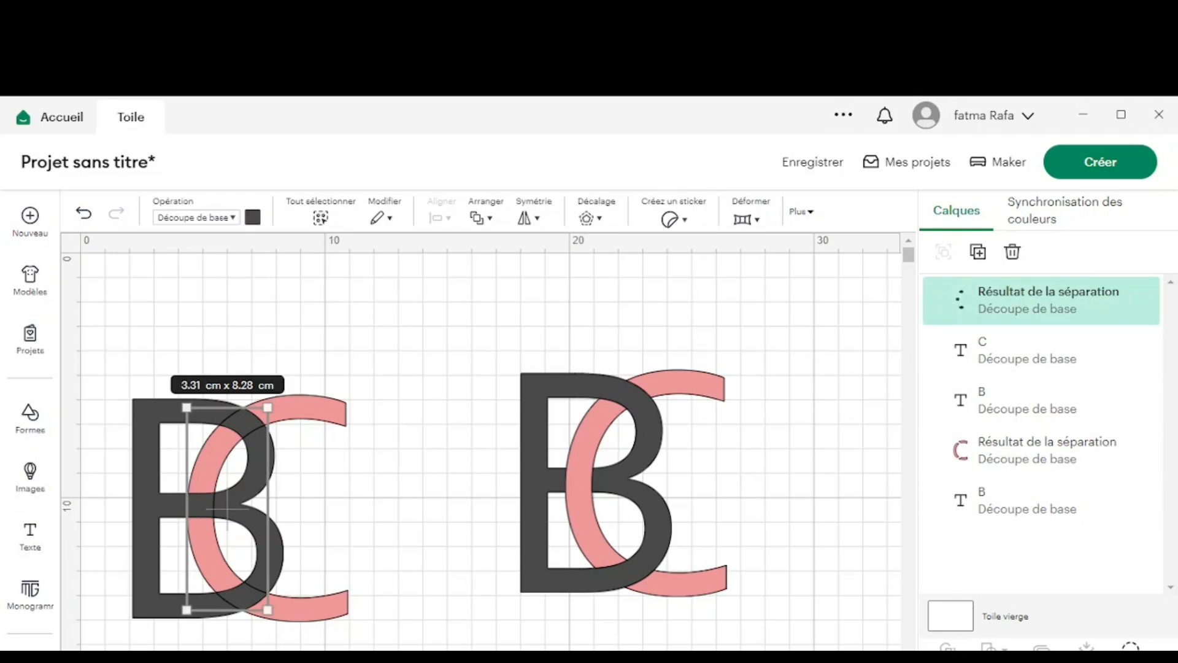
pyautogui.click(1131, 649)
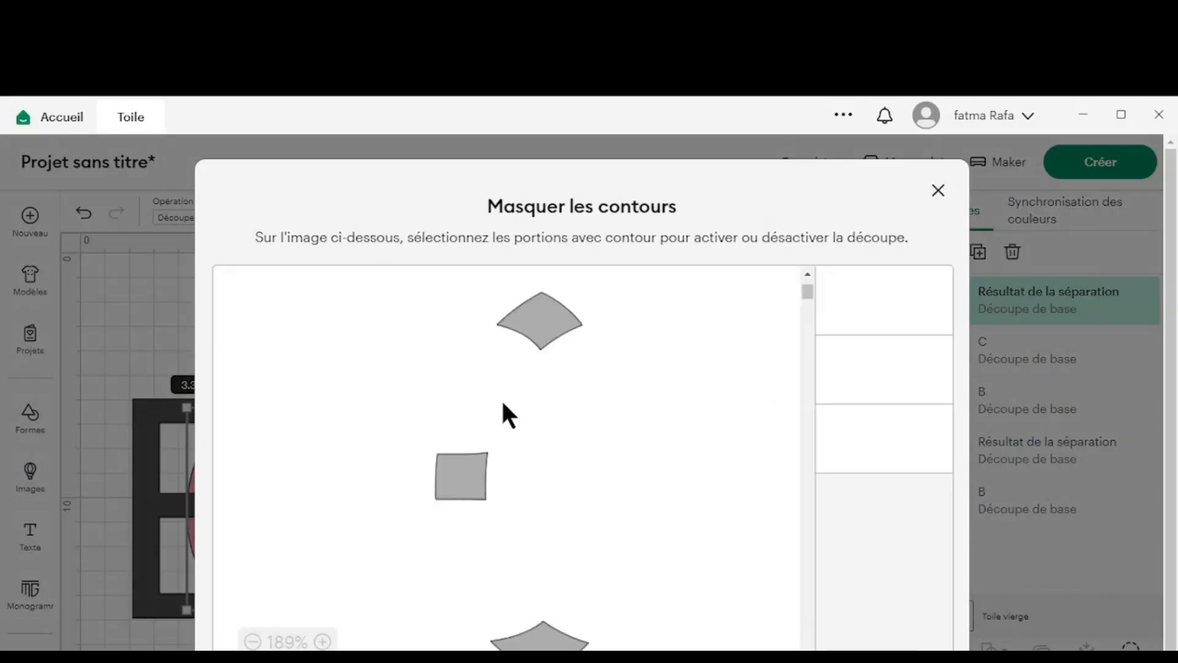
pyautogui.click(457, 479)
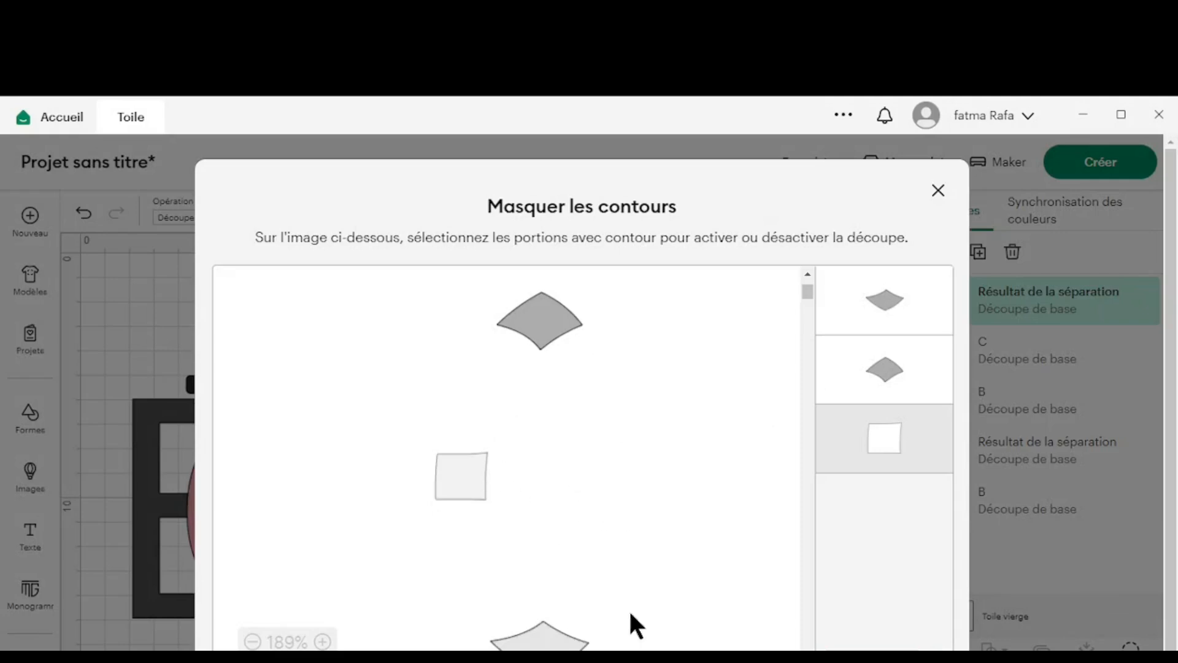
pyautogui.click(938, 191)
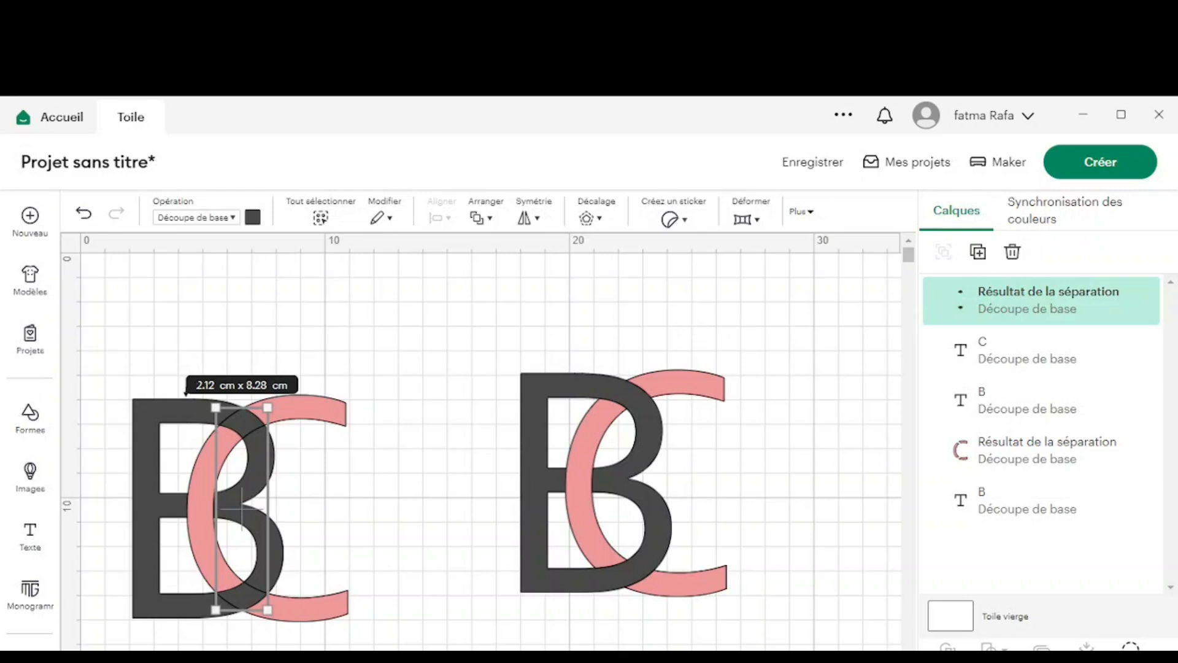
# Slice the ungrouped B with the upper and lower overlap pieces.
pyautogui.click(180, 419)
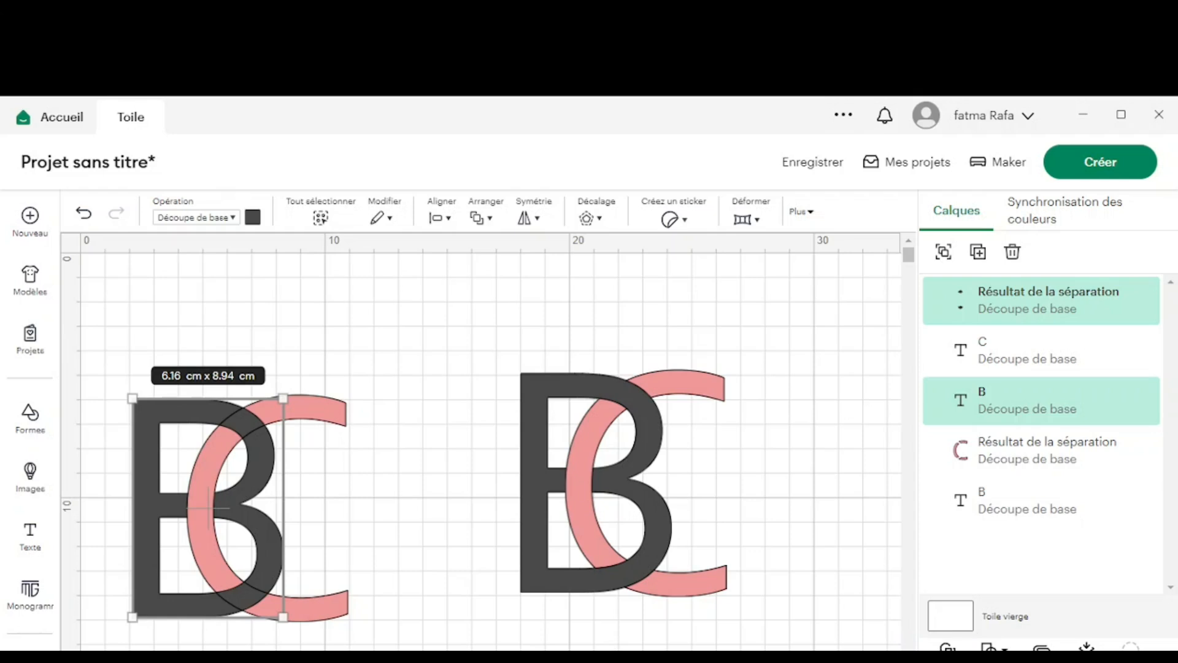
pyautogui.click(948, 648)
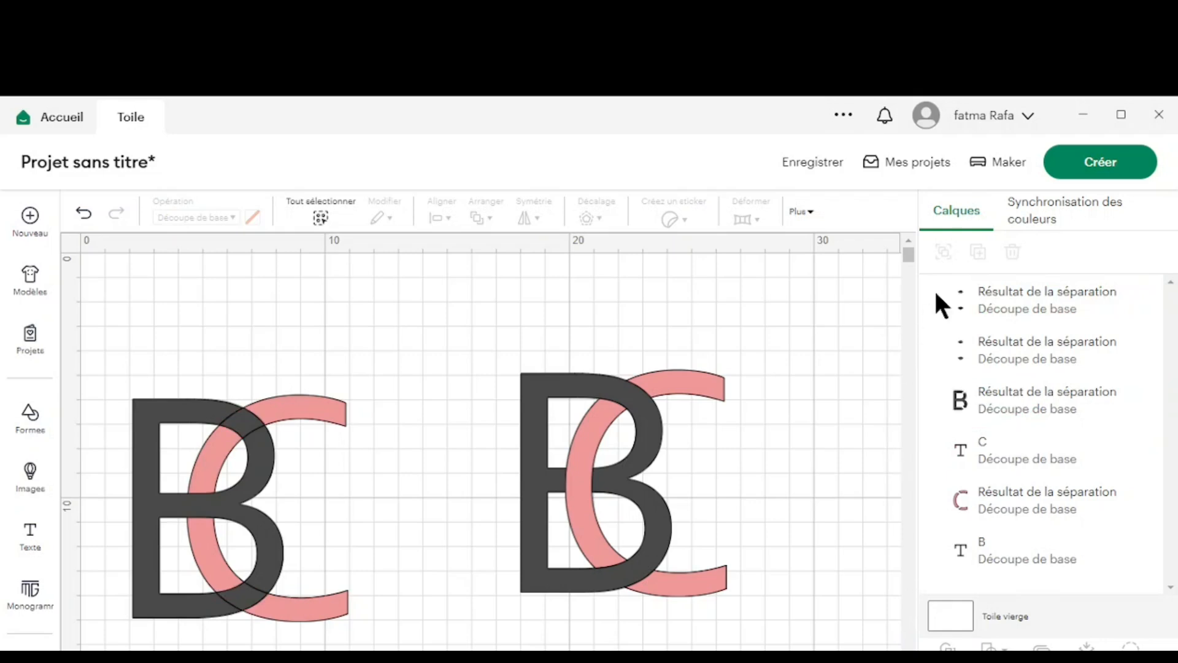
# Delete the two leftover layers of small upper and lower overlap pieces from the last slice.
pyautogui.click(988, 302)
pyautogui.press('Delete')
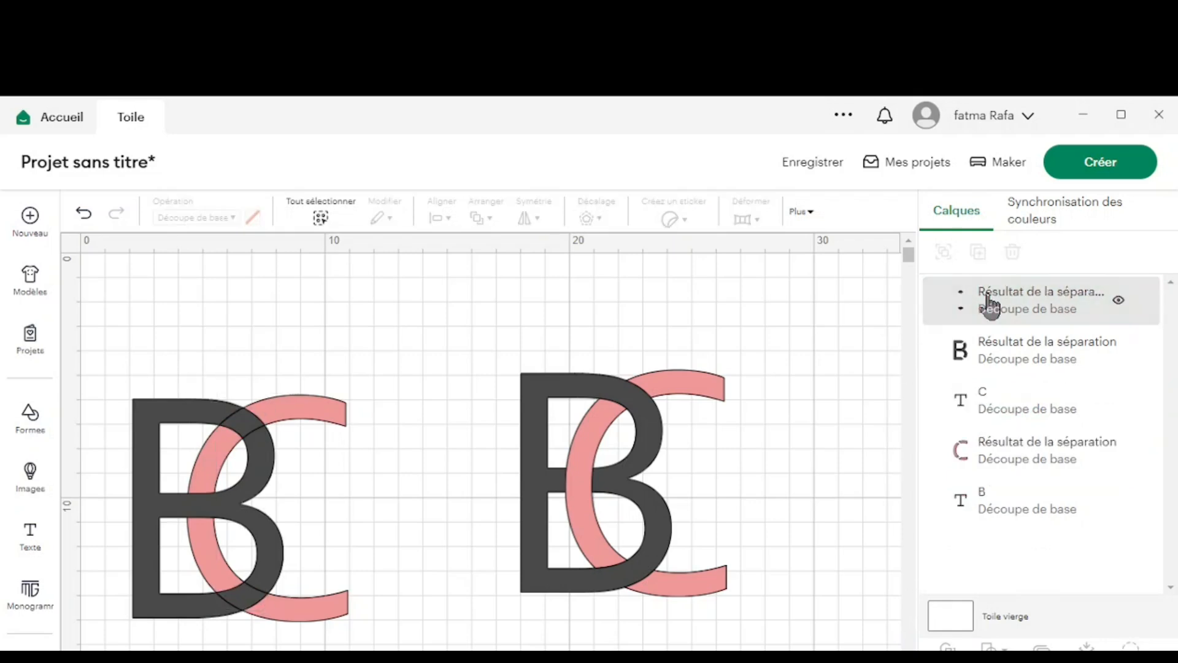
pyautogui.click(989, 305)
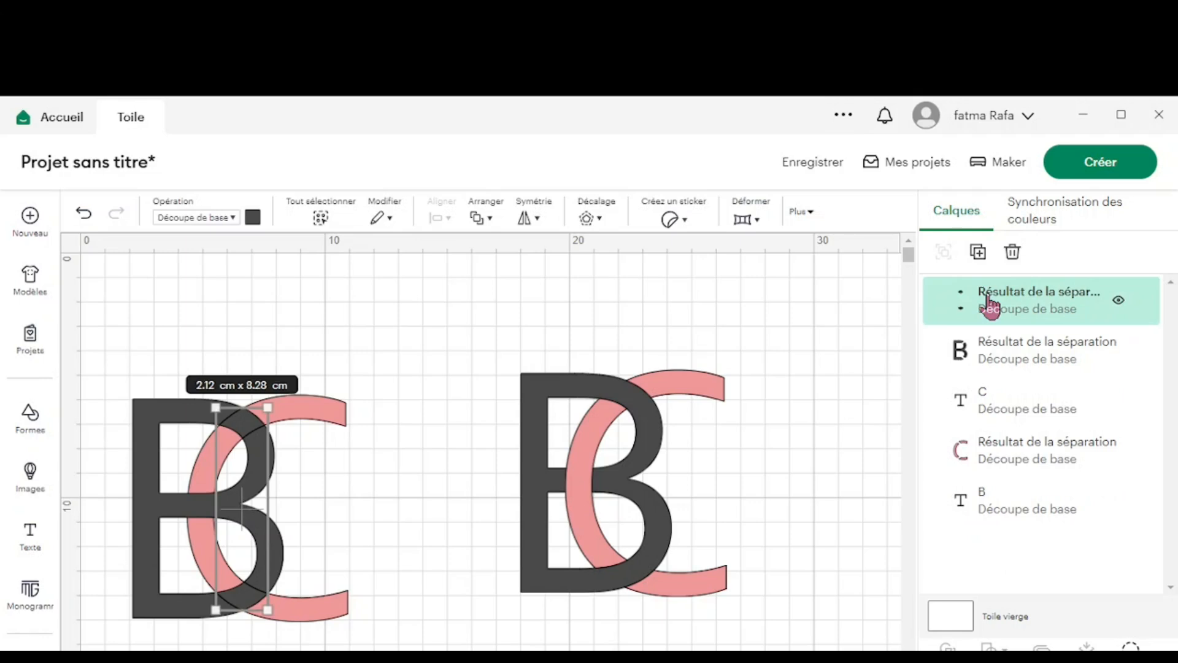
pyautogui.press('Delete')
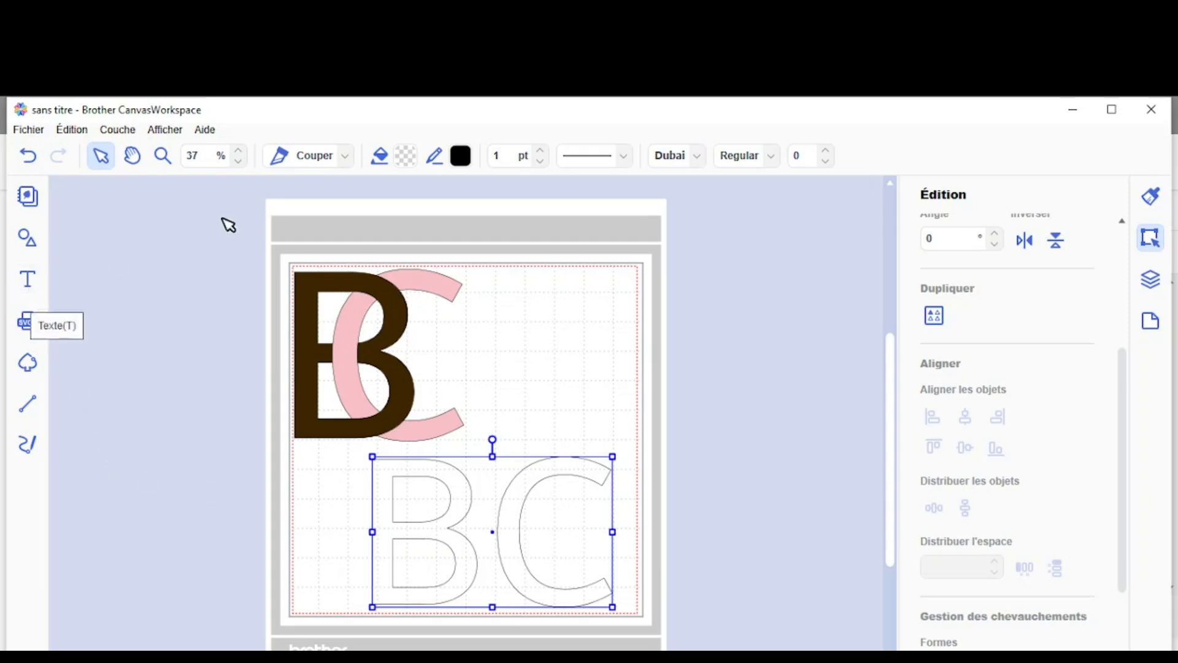
# Switch to Brother CanvasWorkspace and maximize its window.
pyautogui.doubleClick(636, 107)
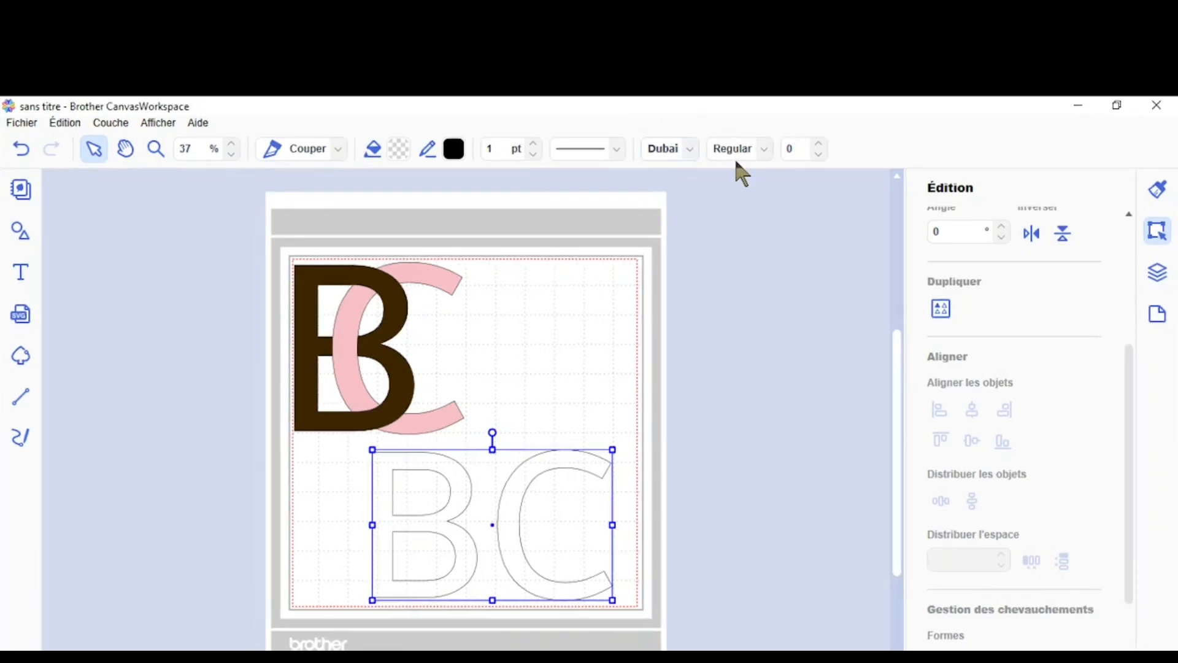
# Try the Bold font style on the outlined BC text and return it to Regular.
pyautogui.click(754, 154)
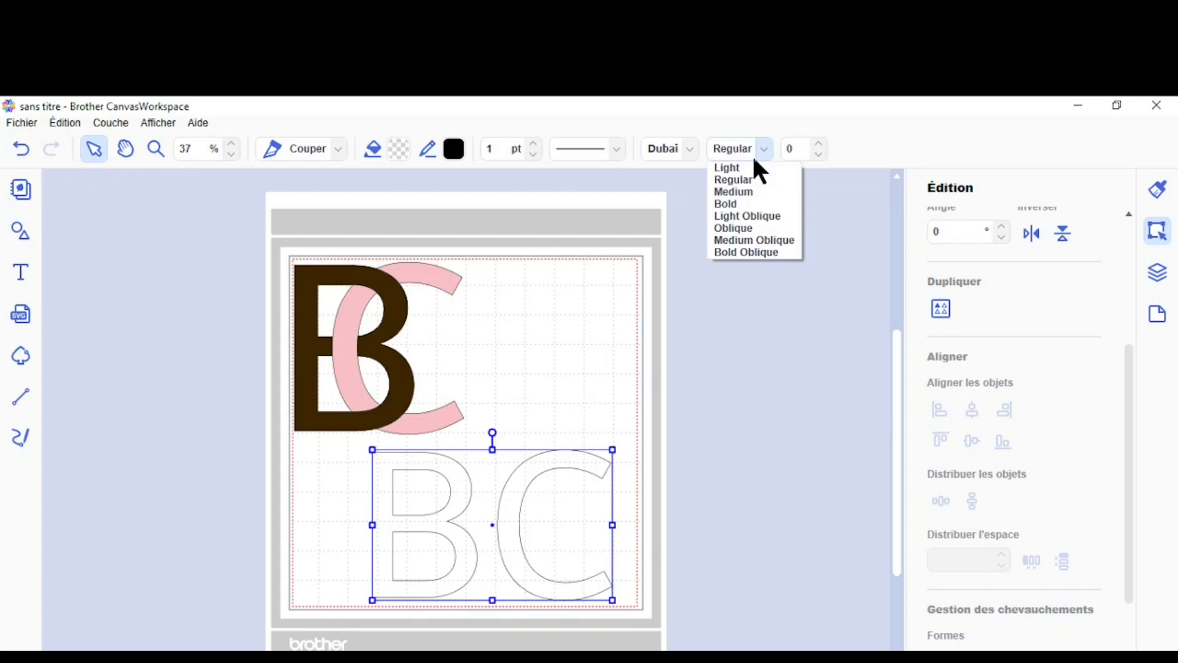
pyautogui.click(773, 206)
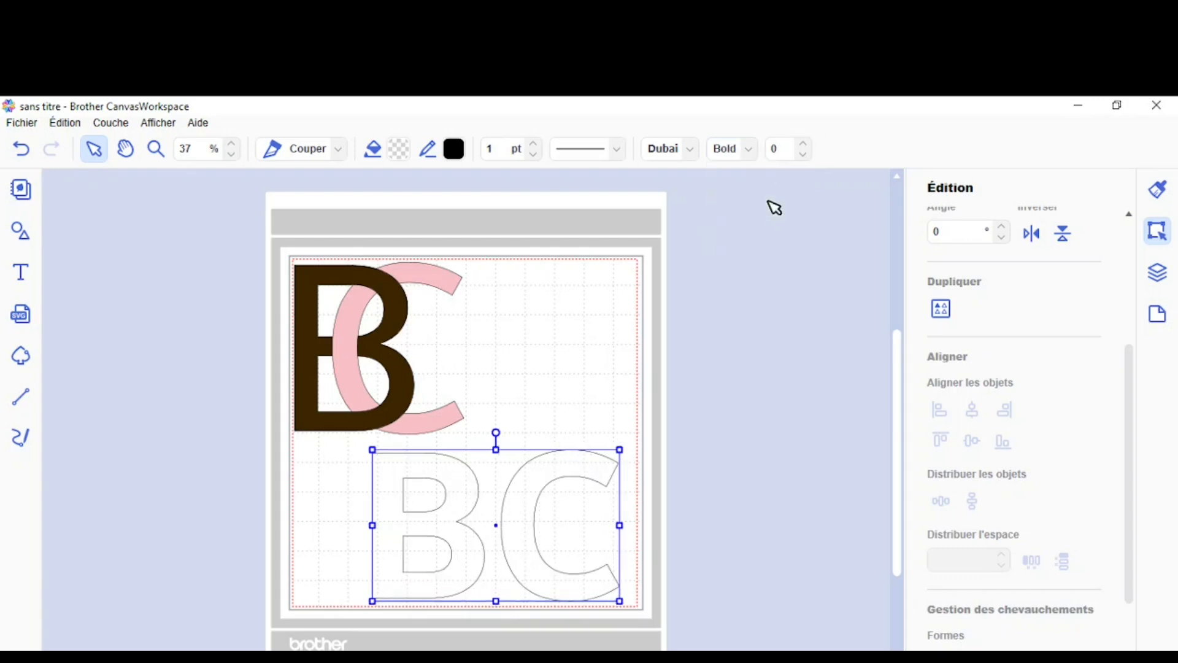
pyautogui.click(746, 149)
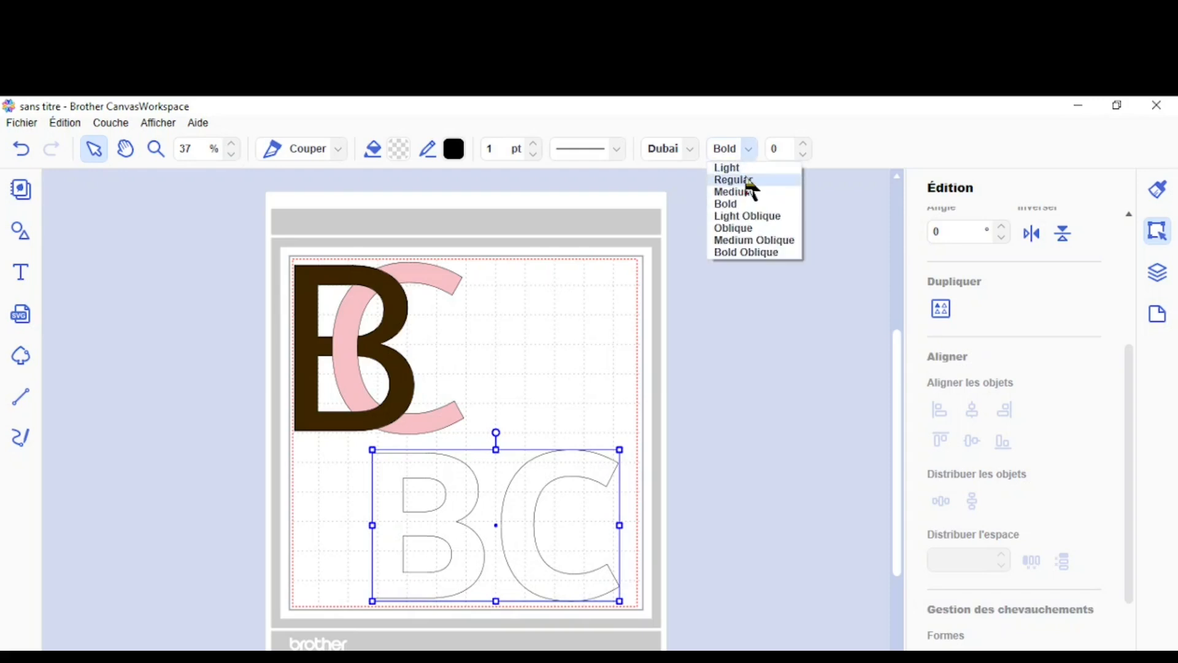
pyautogui.click(748, 182)
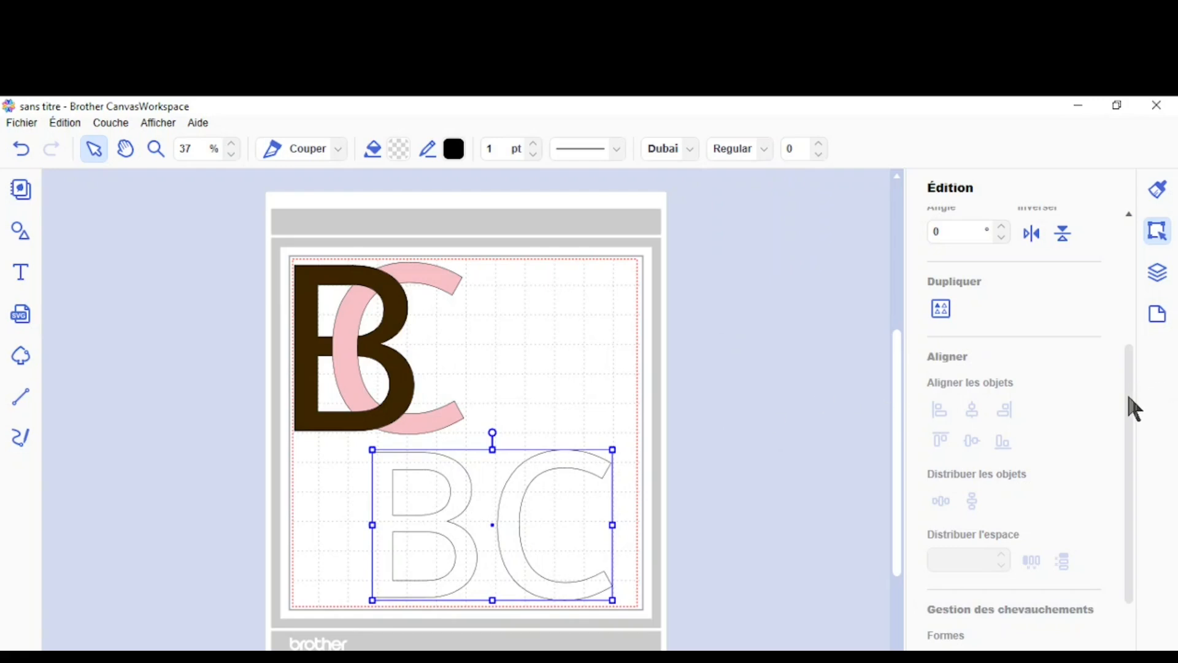
# Convert the outlined BC text to shapes and divide it into separate B and C letters.
pyautogui.moveTo(1127, 391); pyautogui.dragTo(1127, 500)
pyautogui.click(1014, 541)
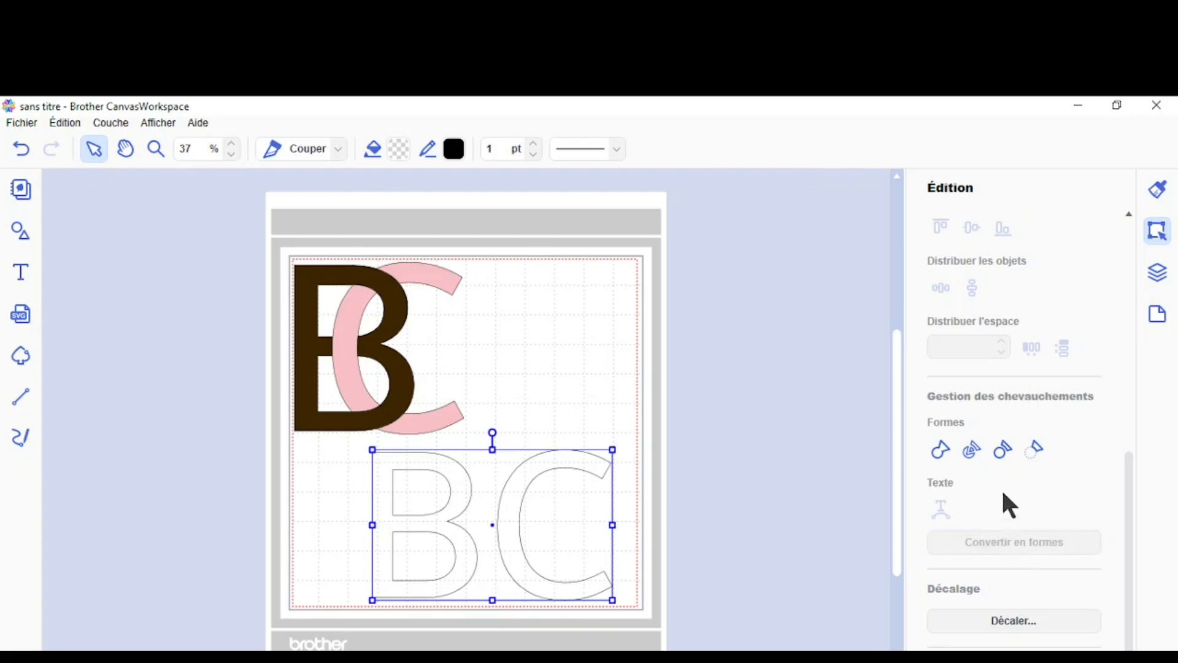
pyautogui.click(971, 453)
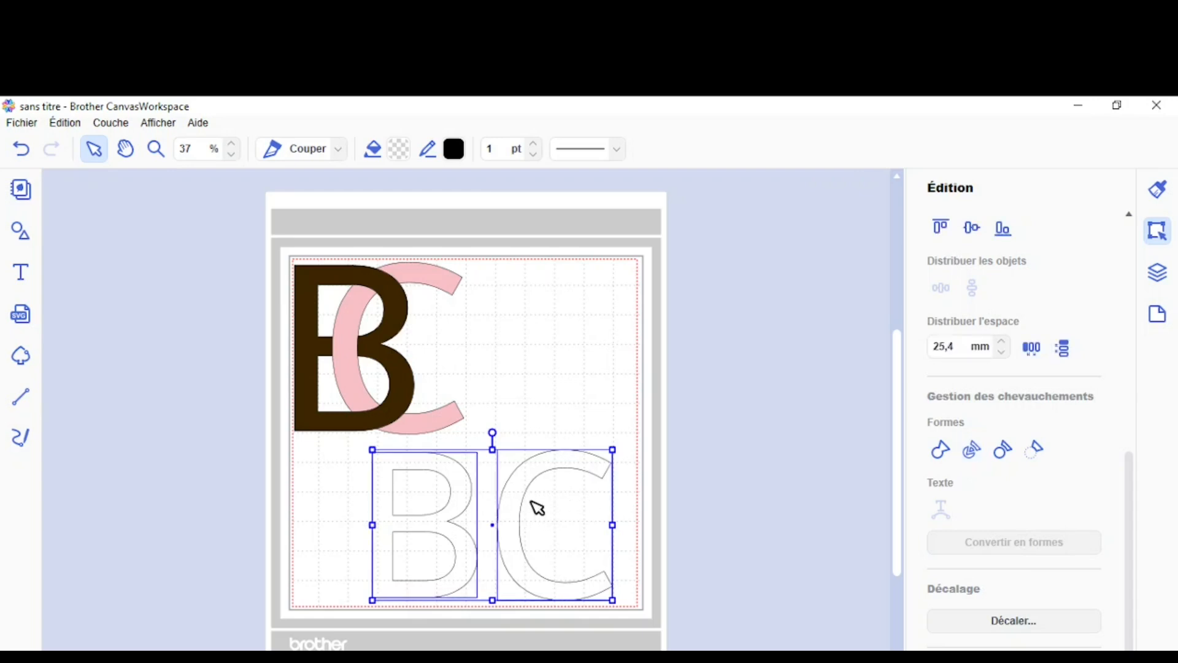
pyautogui.click(644, 506)
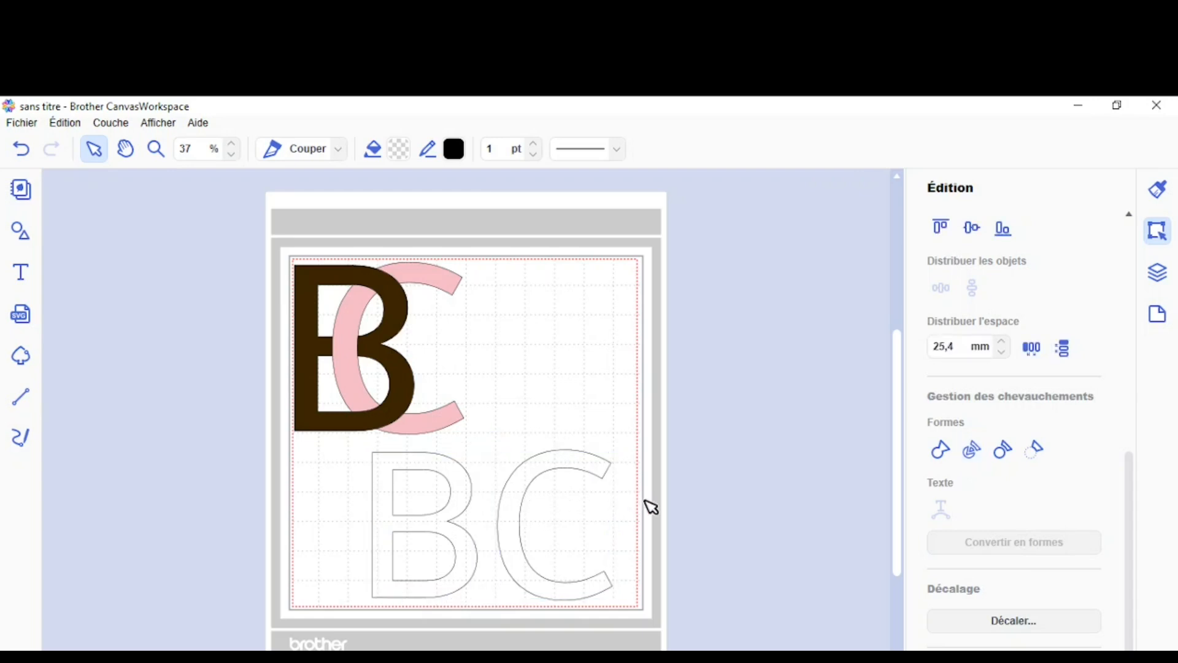
# Fill the outlined C with light pink #F9C1C7.
pyautogui.click(524, 529)
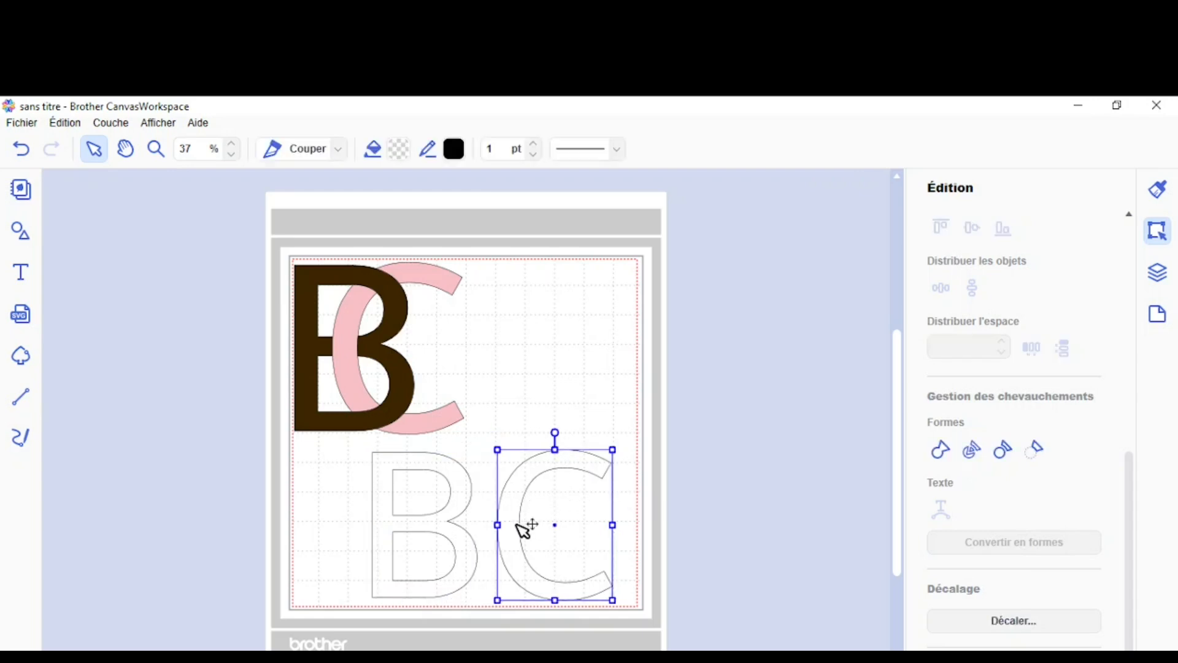
pyautogui.click(399, 148)
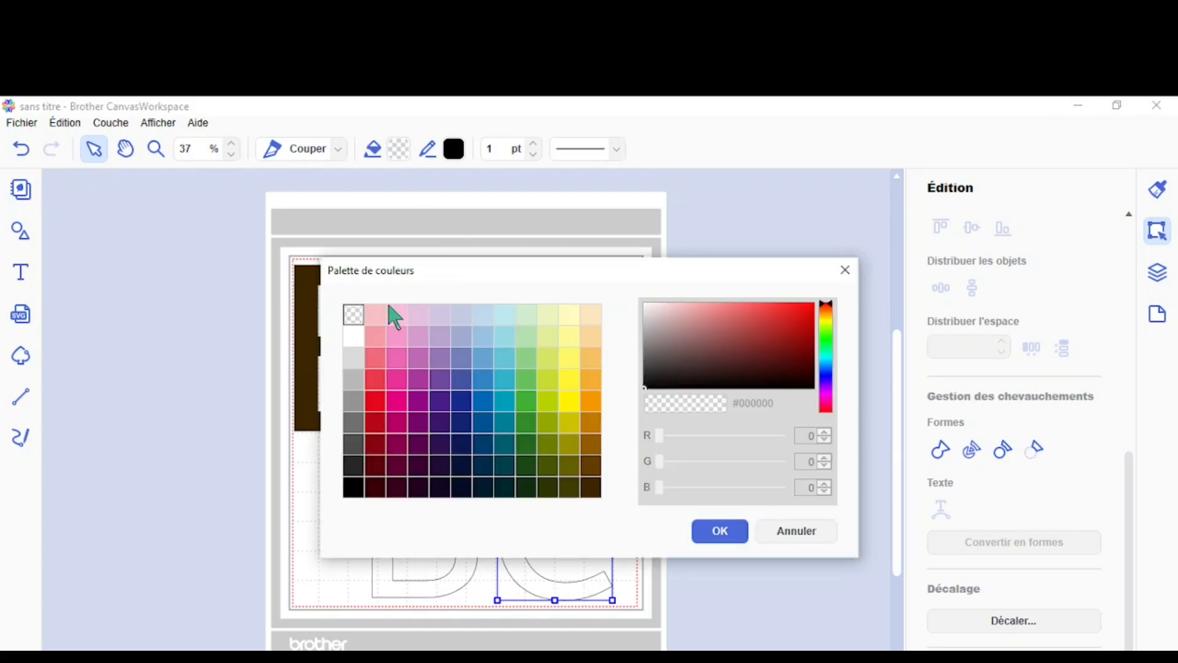
pyautogui.click(376, 318)
pyautogui.click(722, 533)
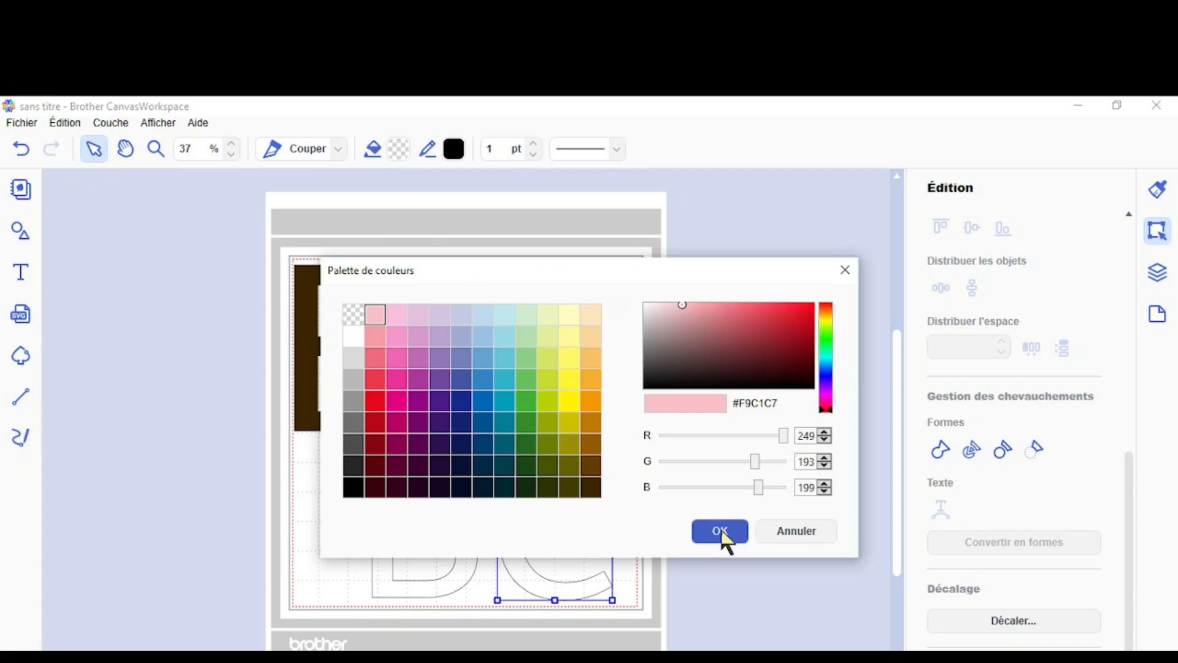
# Fill the outlined B with the darkest brown of the colour palette.
pyautogui.click(455, 507)
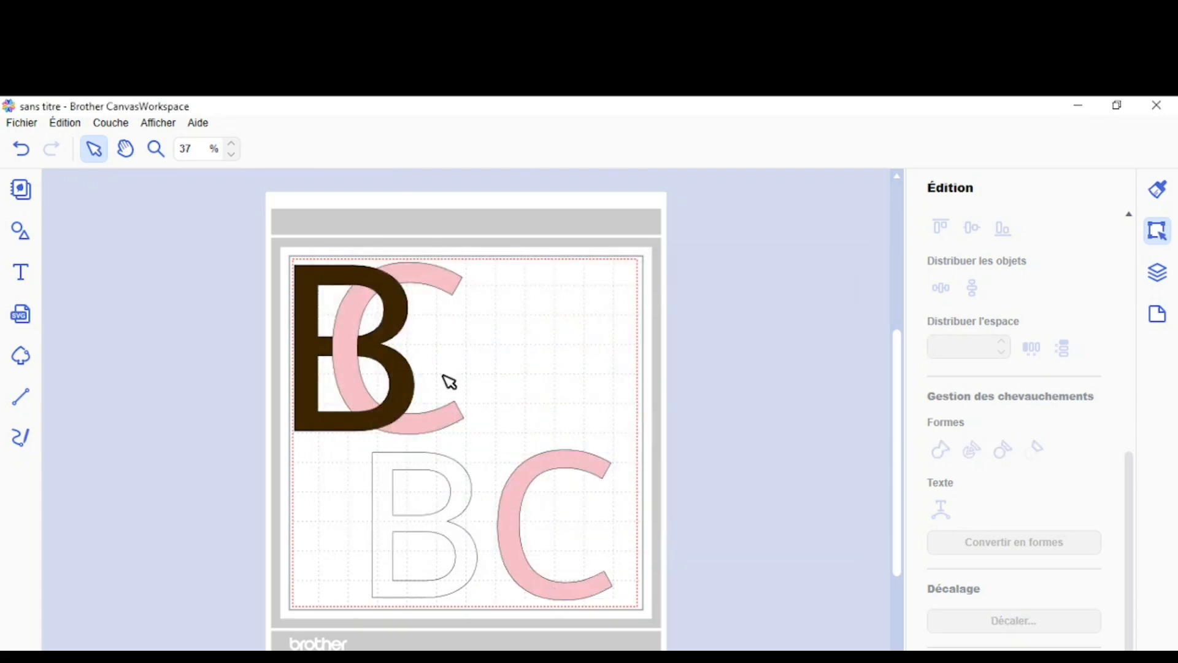
pyautogui.click(468, 498)
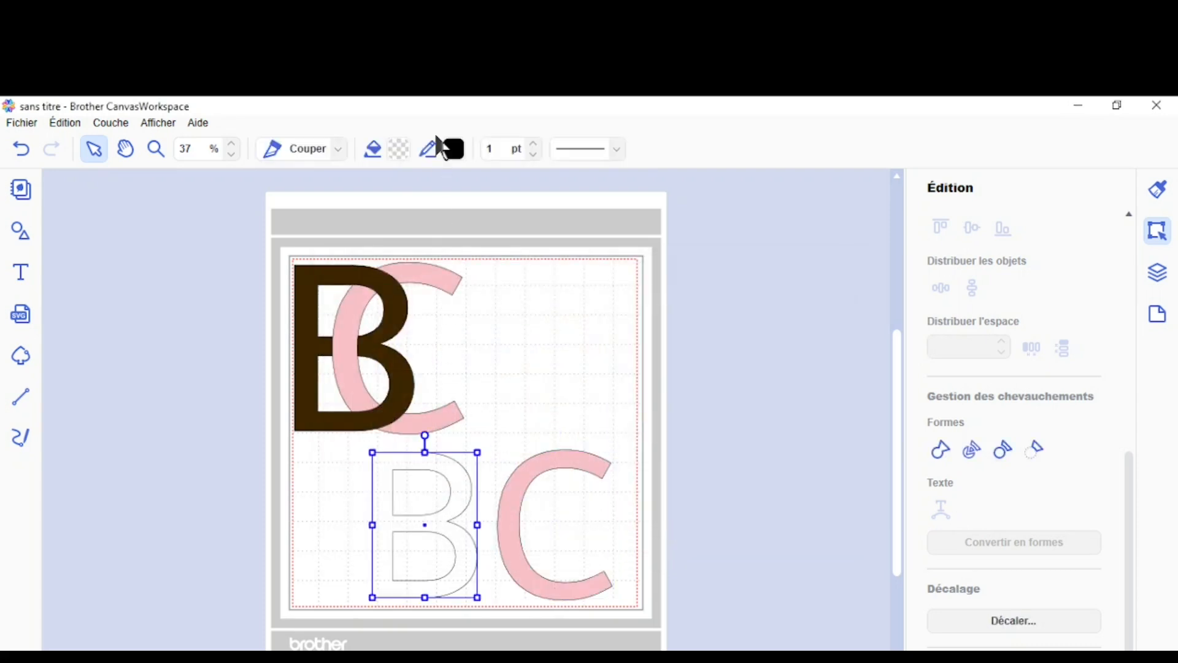
pyautogui.click(399, 153)
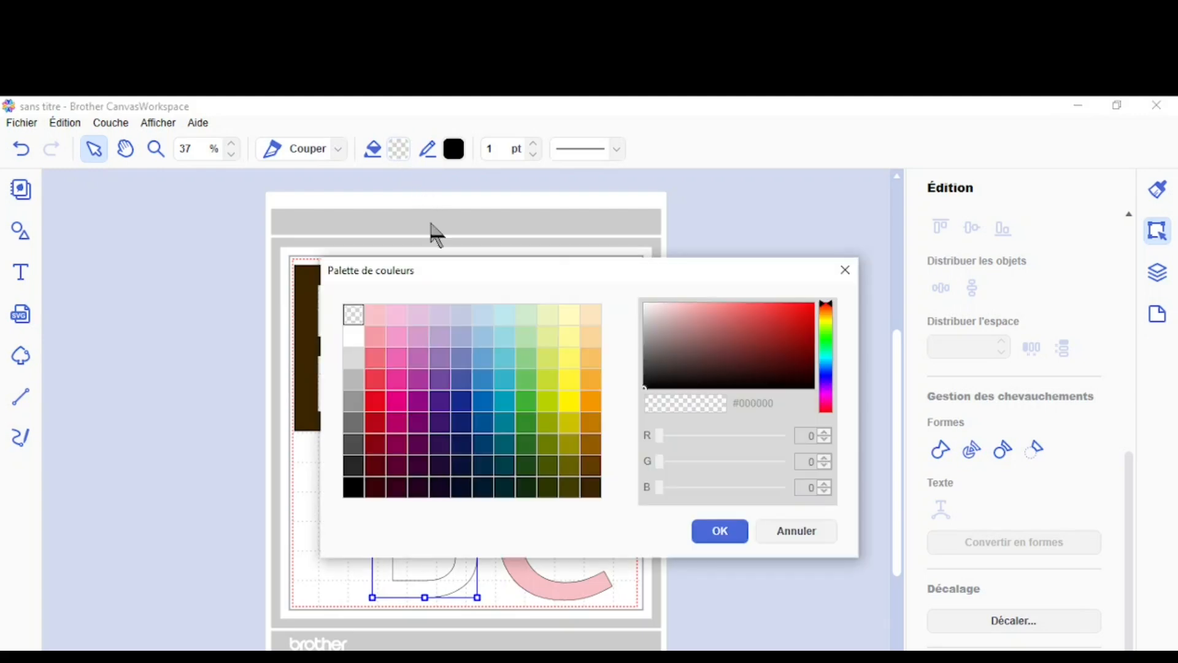
pyautogui.click(591, 490)
pyautogui.click(718, 533)
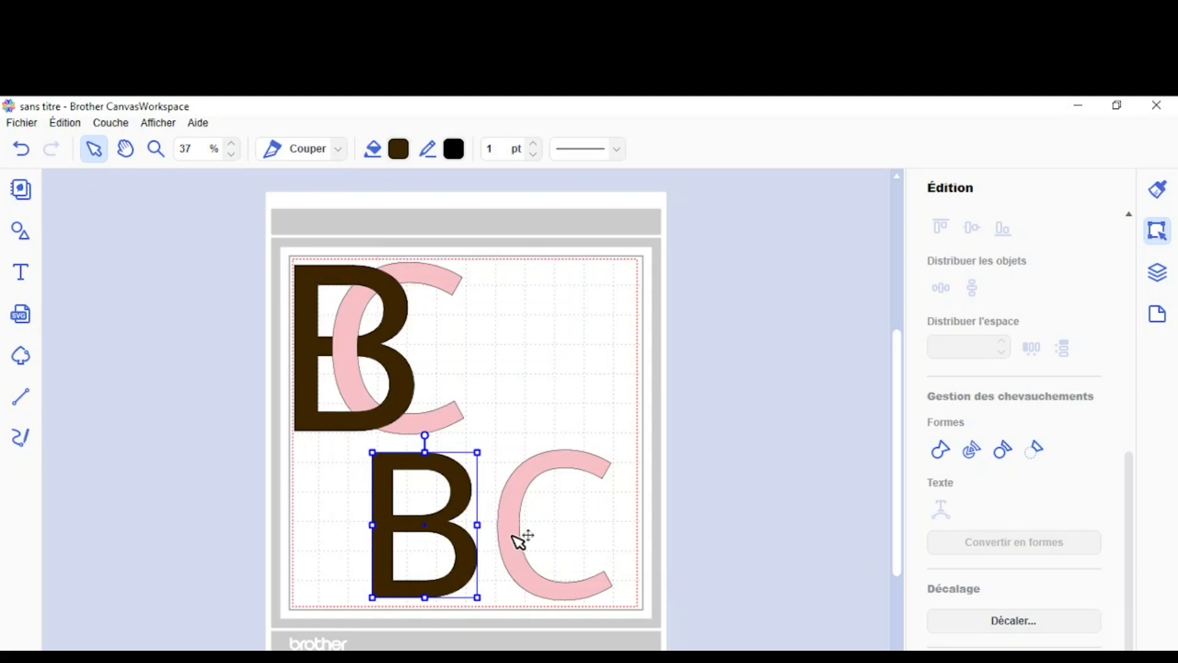
# Move the pink C over the brown B and align both letters on their vertical centres.
pyautogui.click(517, 528)
pyautogui.moveTo(516, 528); pyautogui.dragTo(432, 526)
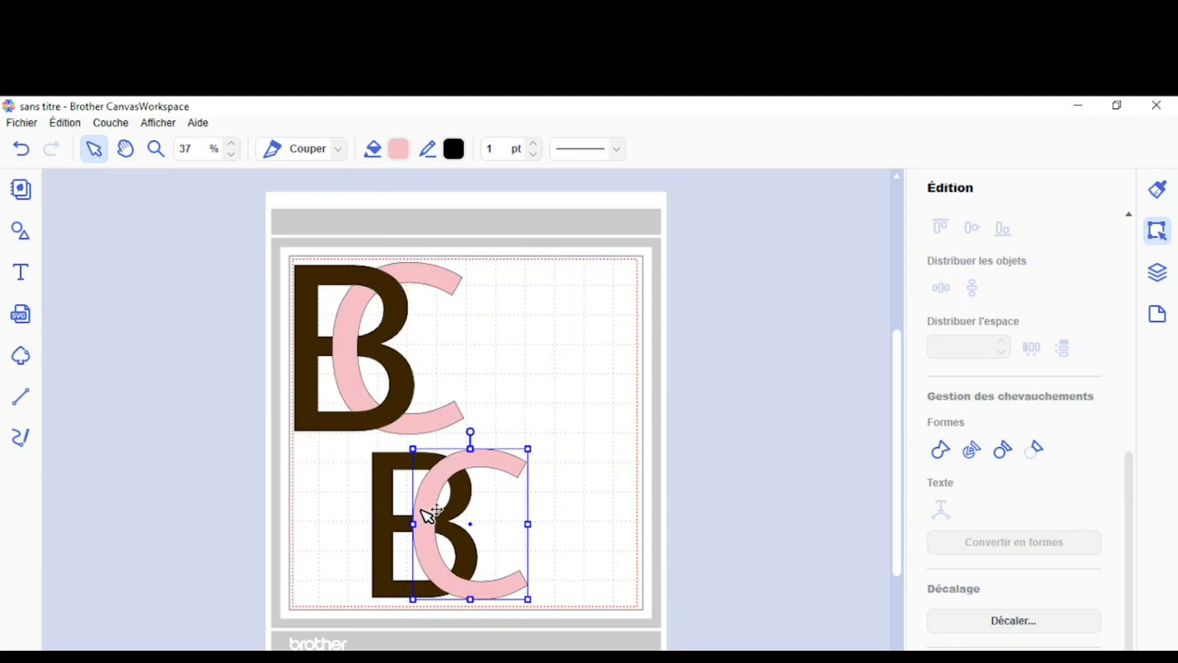
pyautogui.click(353, 506)
pyautogui.click(482, 533)
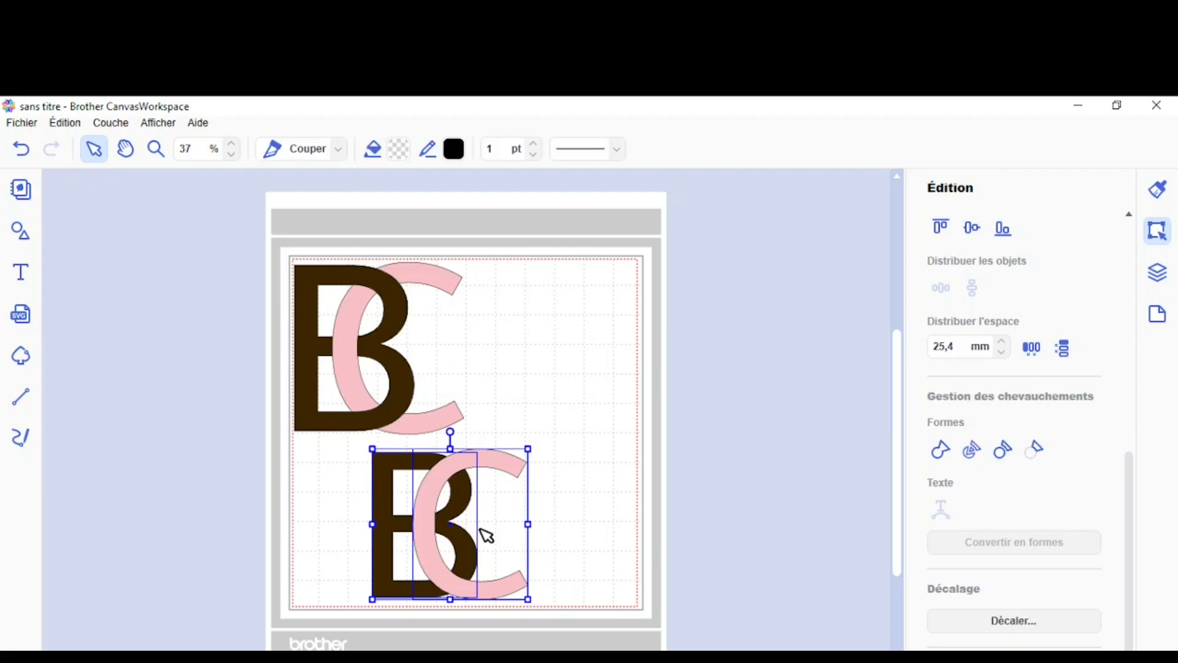
pyautogui.click(974, 226)
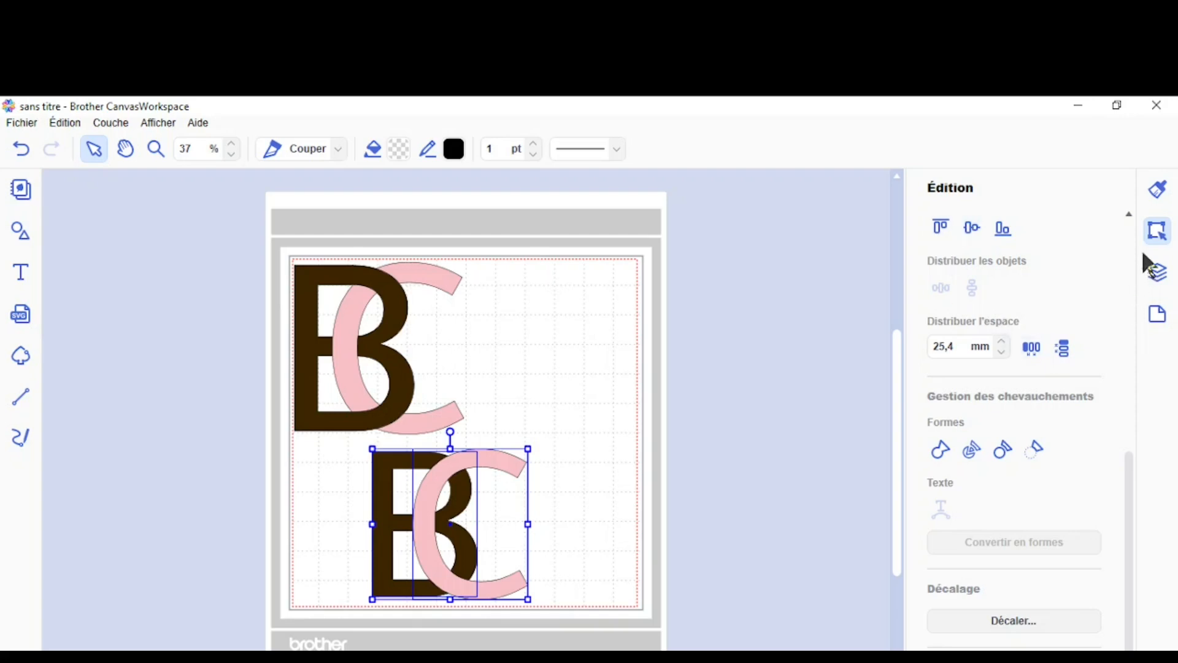
# Group the overlapping B and C and duplicate the group.
pyautogui.click(1158, 277)
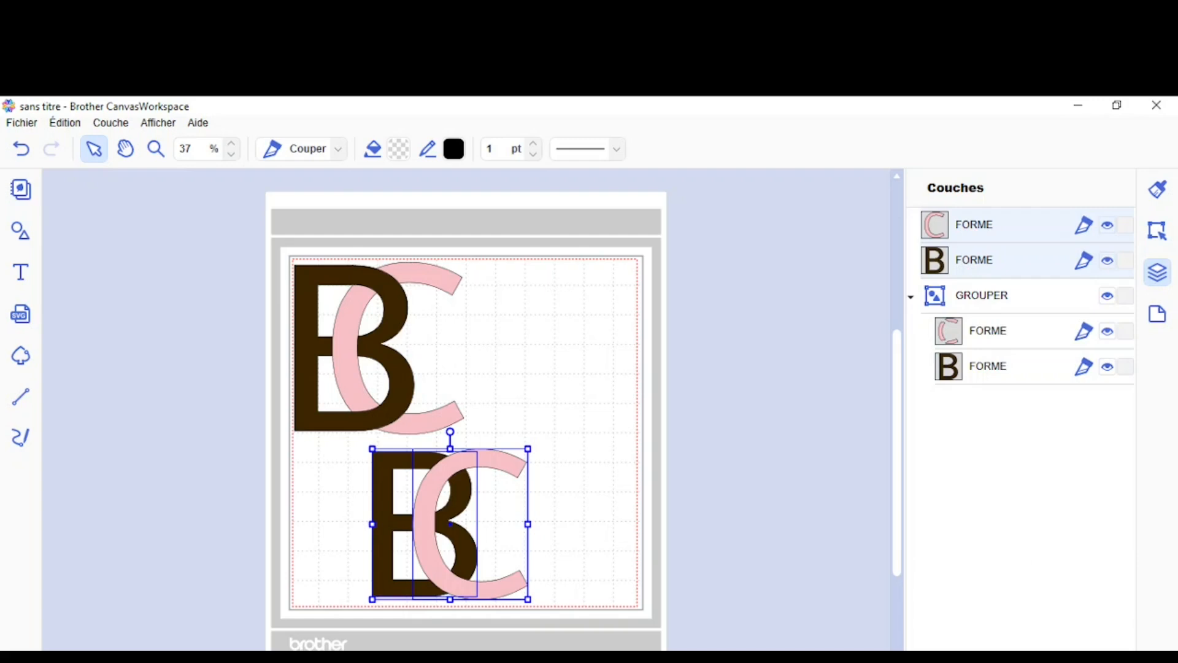
pyautogui.hotkey('ctrl', 'g')
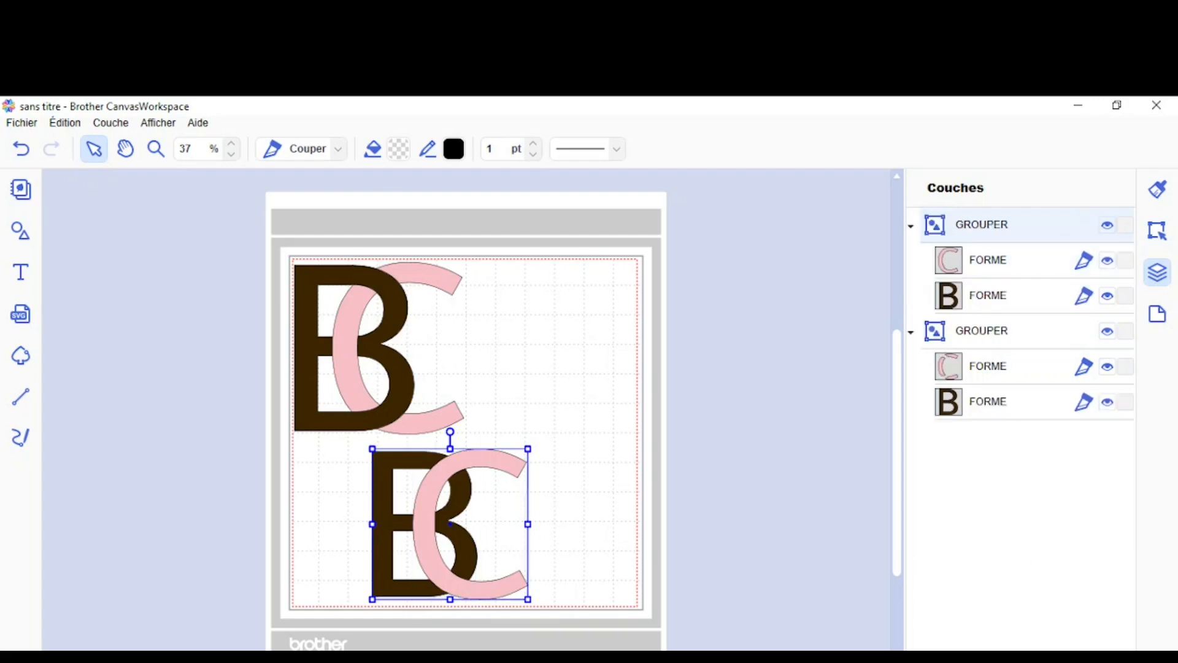
pyautogui.hotkey('ctrl', 'd')
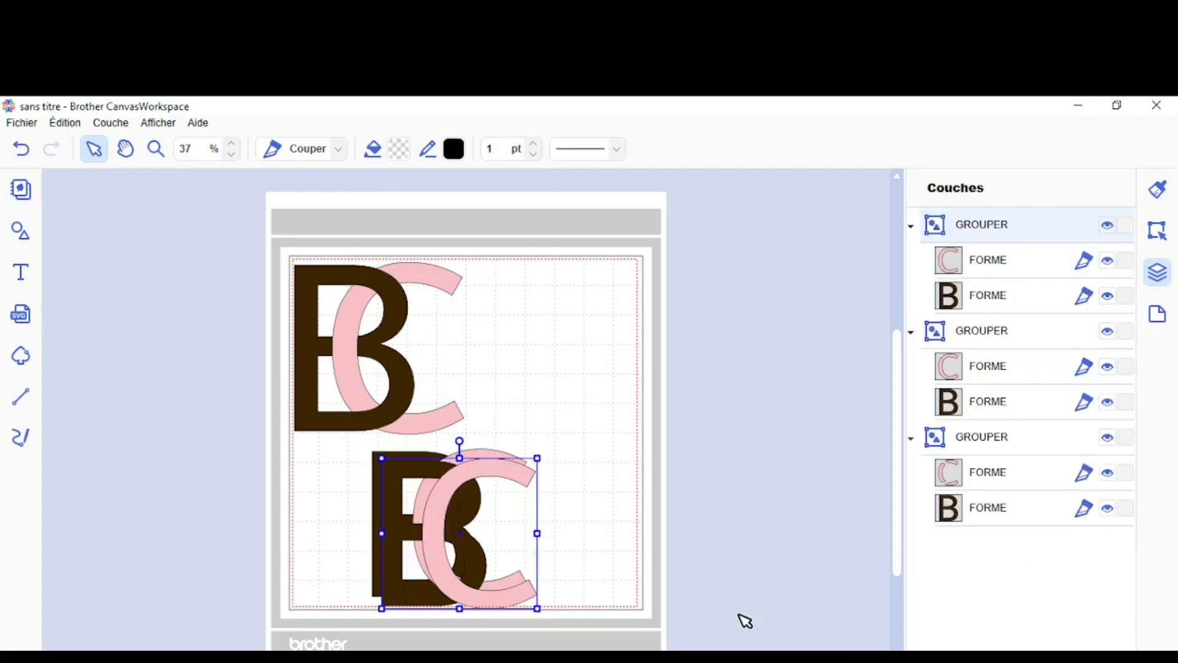
# Stack the duplicated BC group exactly over the original by centring both groups horizontally and vertically.
pyautogui.moveTo(614, 576); pyautogui.dragTo(362, 532)
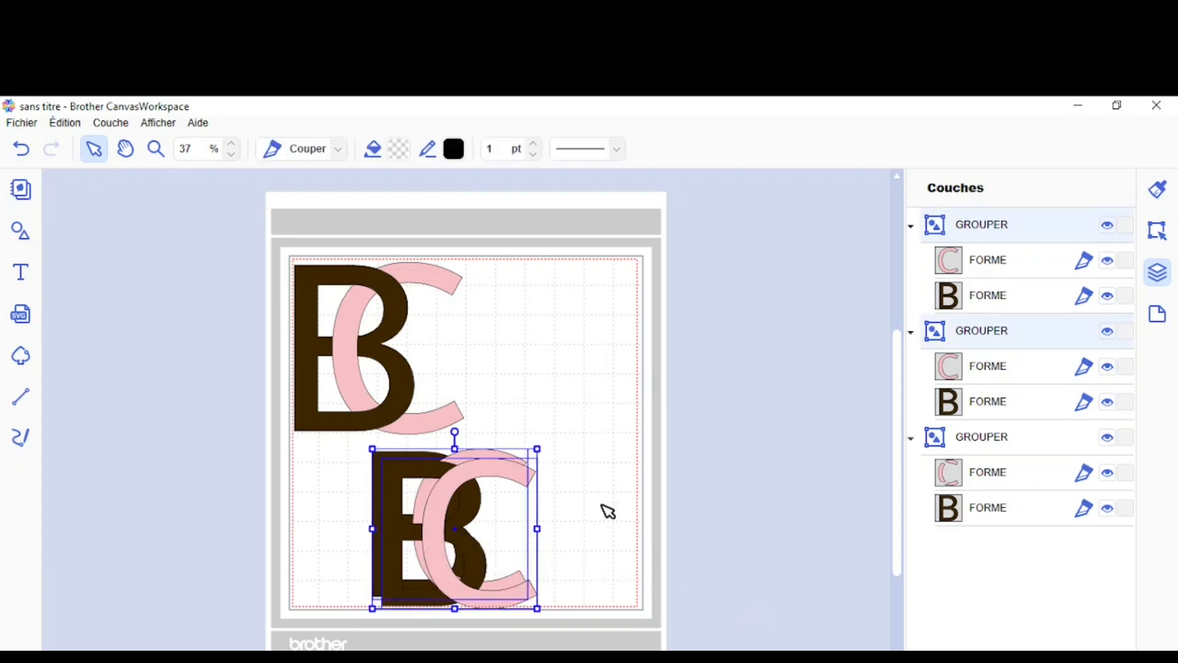
pyautogui.click(1158, 230)
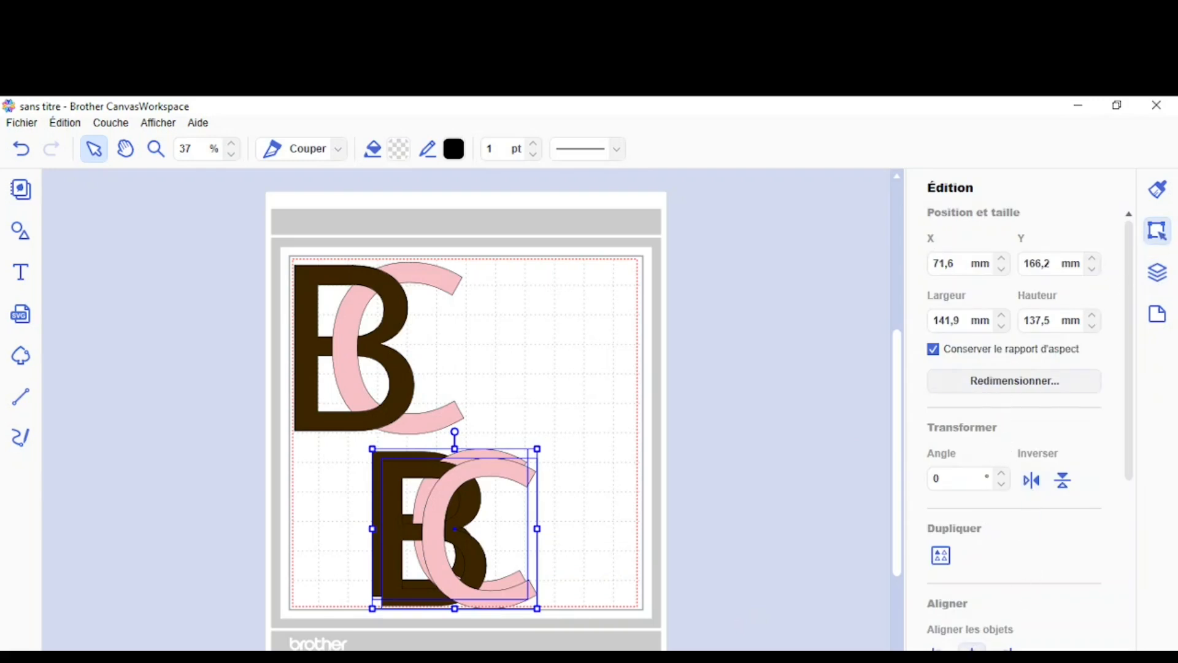
pyautogui.click(972, 648)
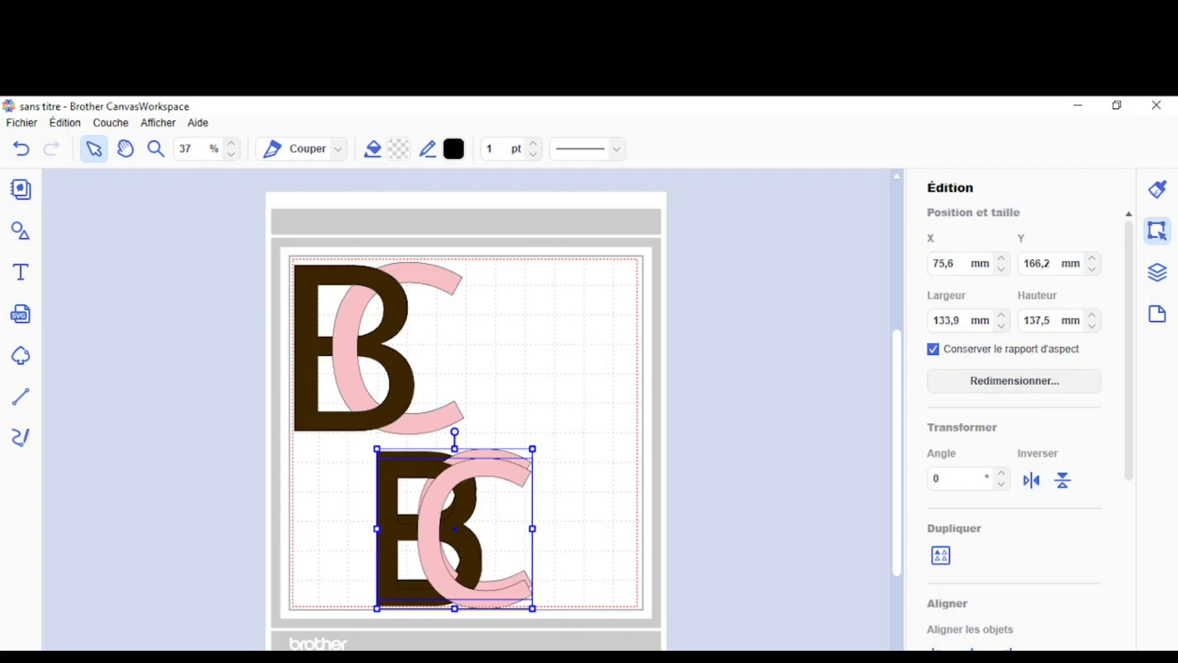
pyautogui.click(972, 660)
pyautogui.click(638, 600)
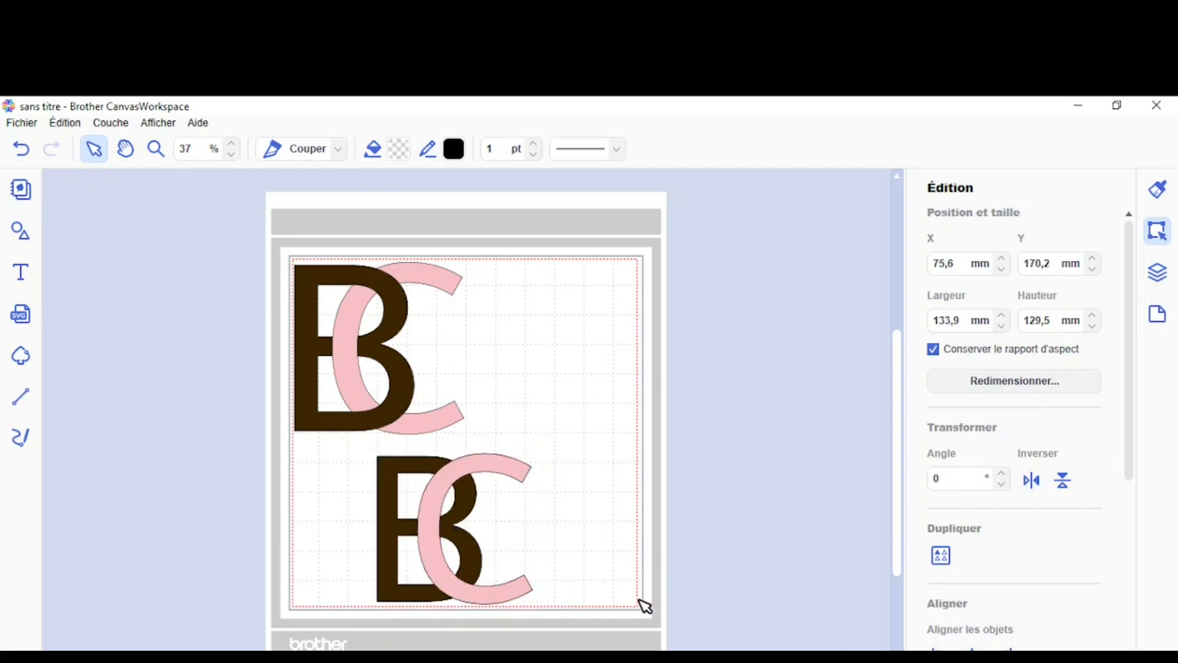
# Ungroup the topmost BC group into its separate C and B shapes.
pyautogui.click(521, 477)
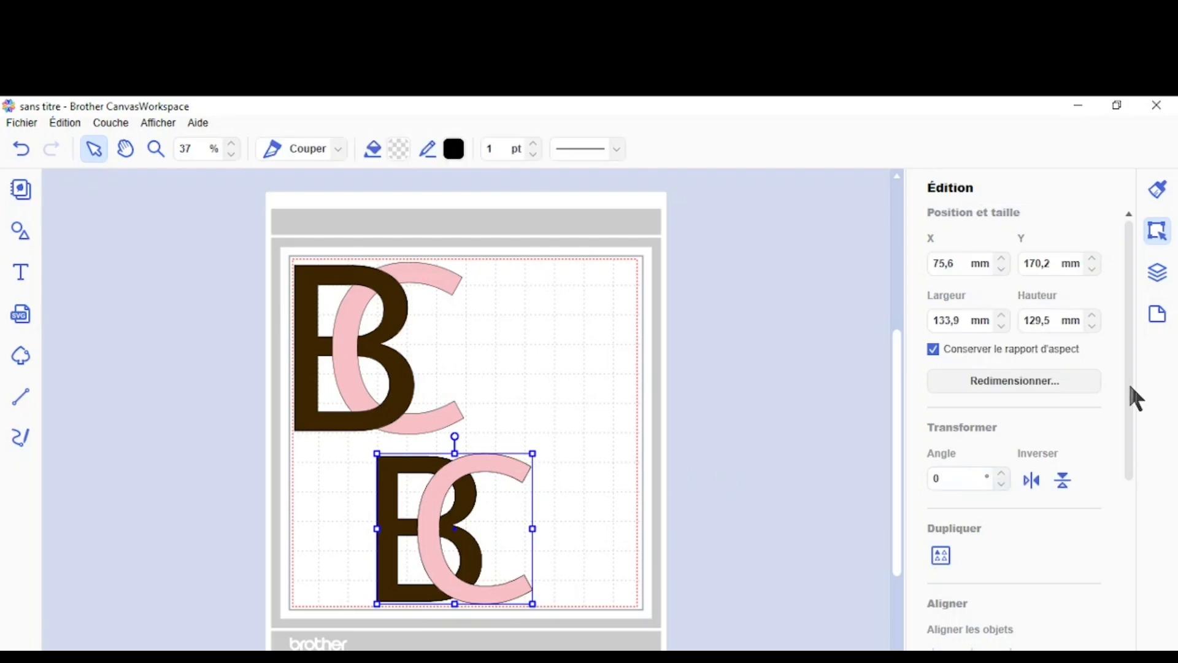
pyautogui.moveTo(1132, 387); pyautogui.dragTo(1146, 535)
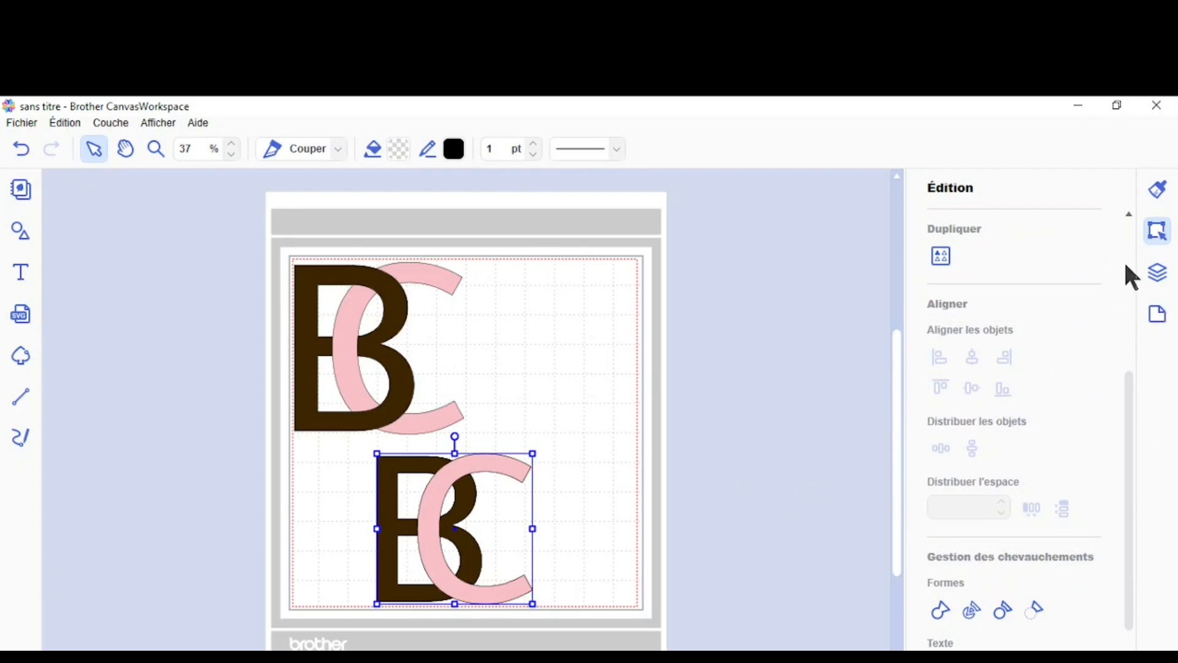
pyautogui.click(1160, 274)
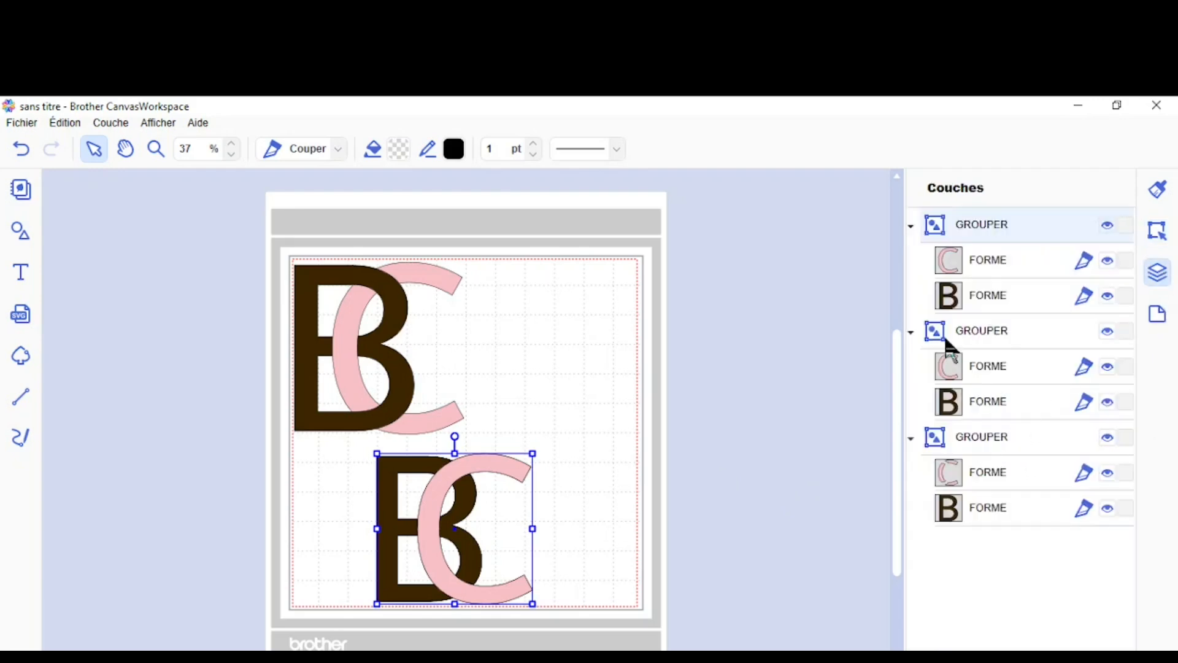
pyautogui.rightClick(984, 226)
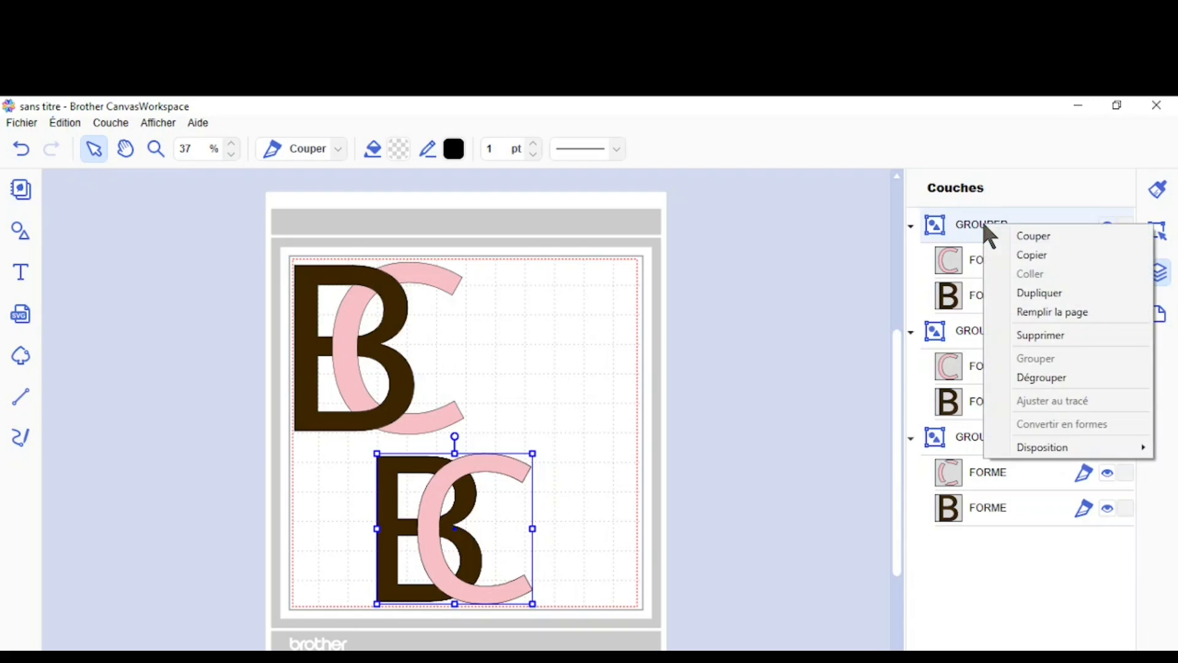
pyautogui.click(1044, 378)
# Divide the ungrouped B and C where they overlap, using the overlap-processing Divide operation.
pyautogui.click(1160, 233)
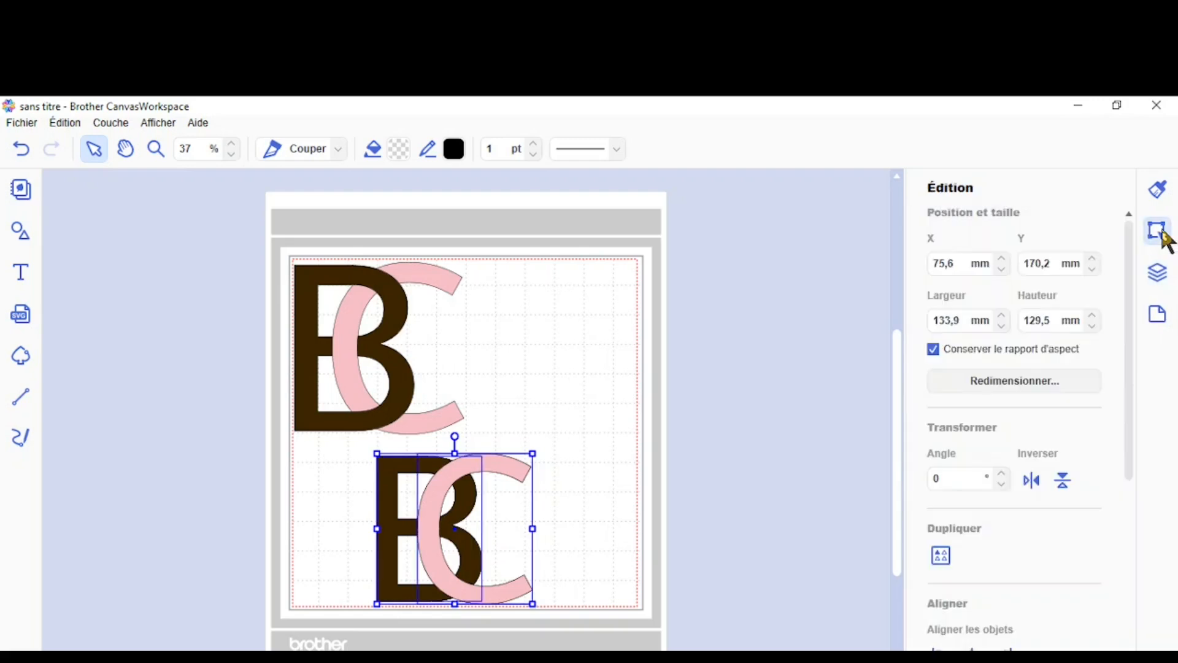
pyautogui.moveTo(1133, 258); pyautogui.dragTo(1147, 494)
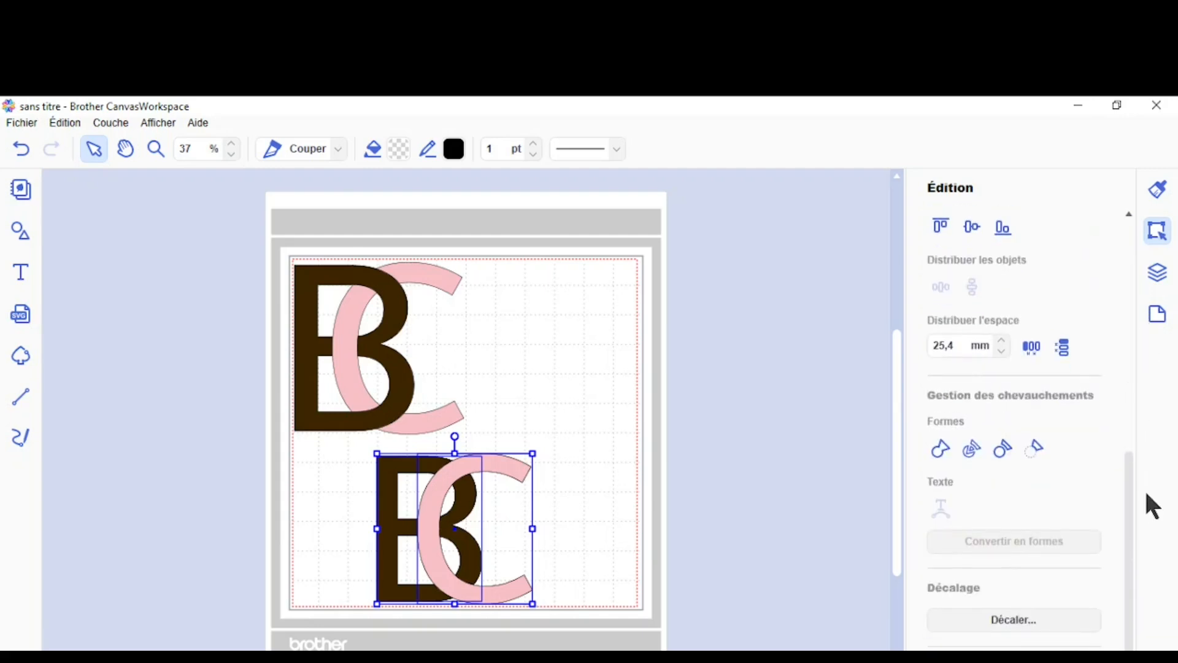
pyautogui.click(968, 455)
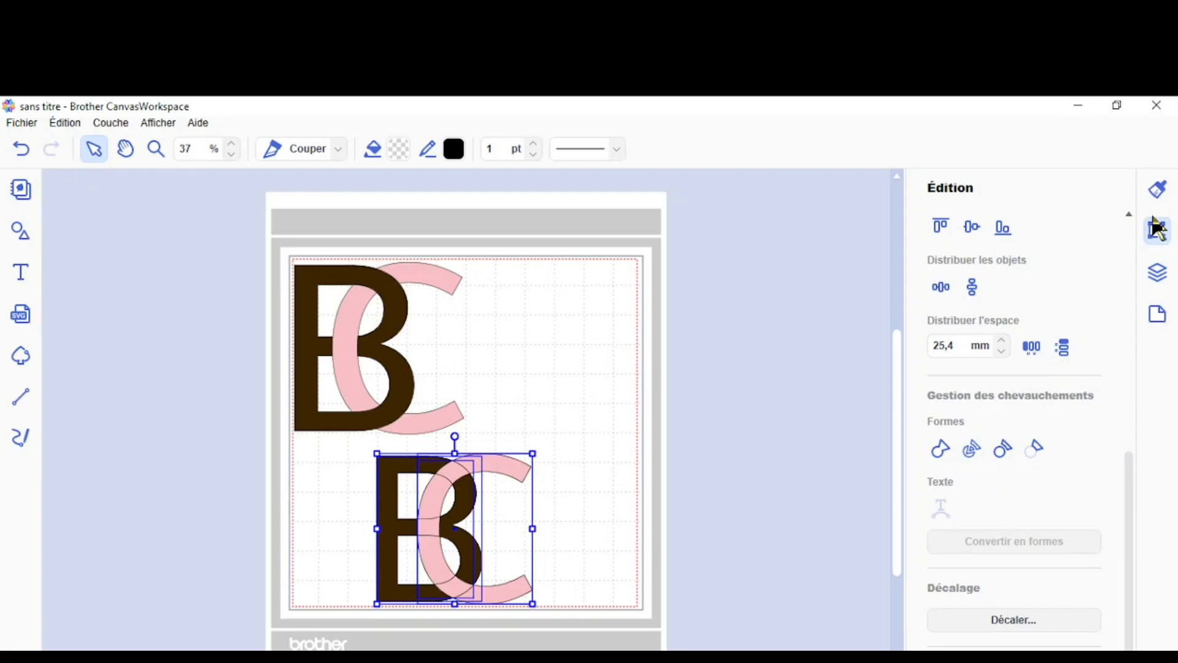
# Delete the divided C and B remainder shapes from the topmost copy, keeping only the shape made of the overlap areas.
pyautogui.click(1160, 276)
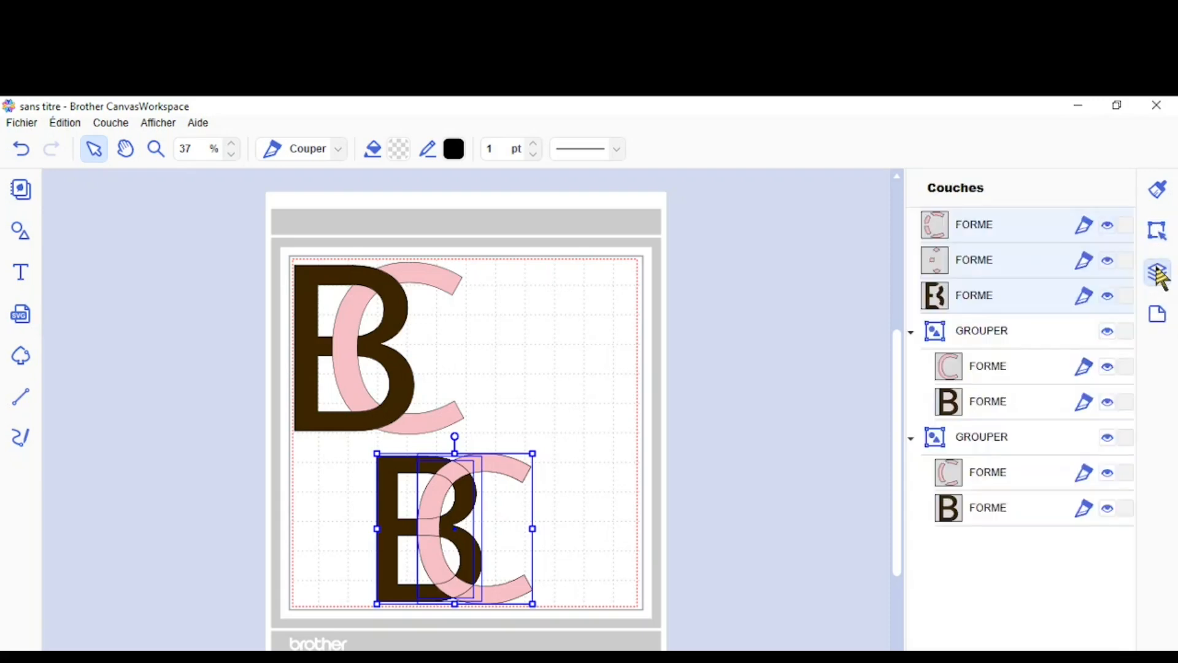
pyautogui.click(989, 231)
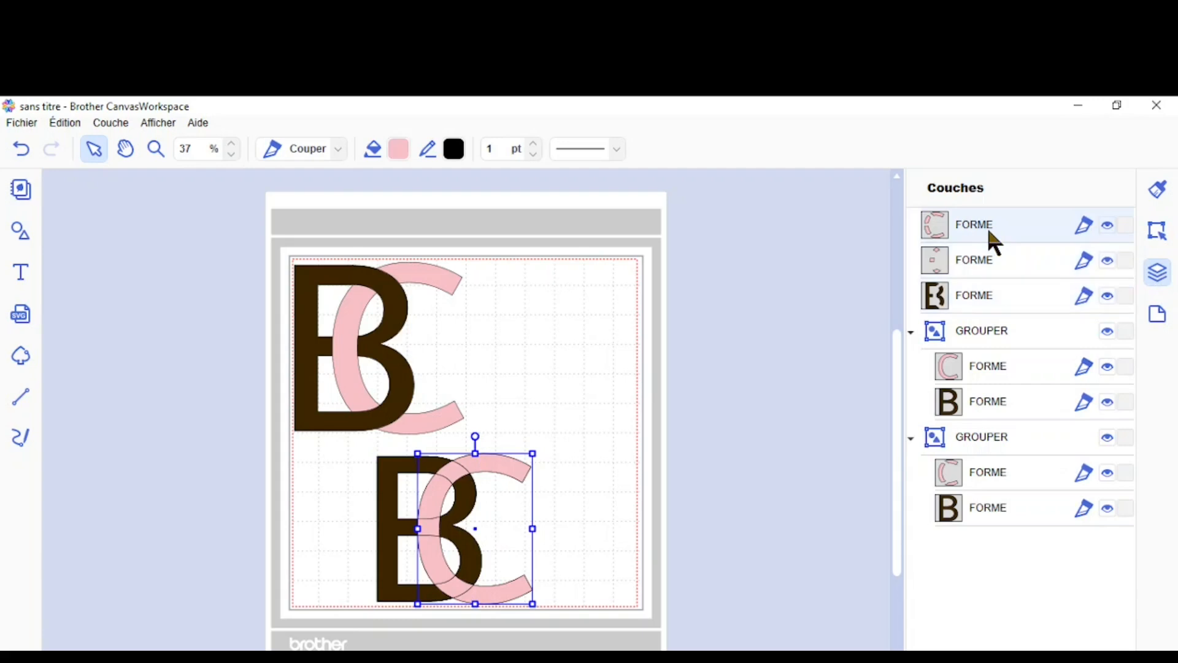
pyautogui.press('Delete')
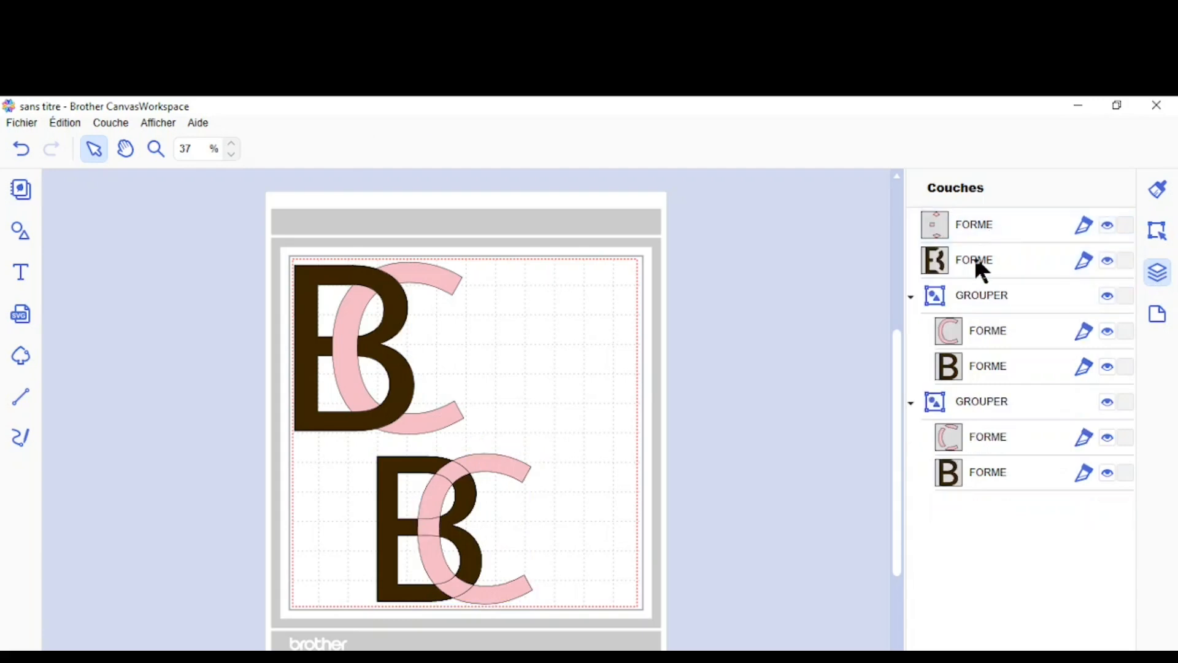
pyautogui.click(981, 270)
pyautogui.press('Delete')
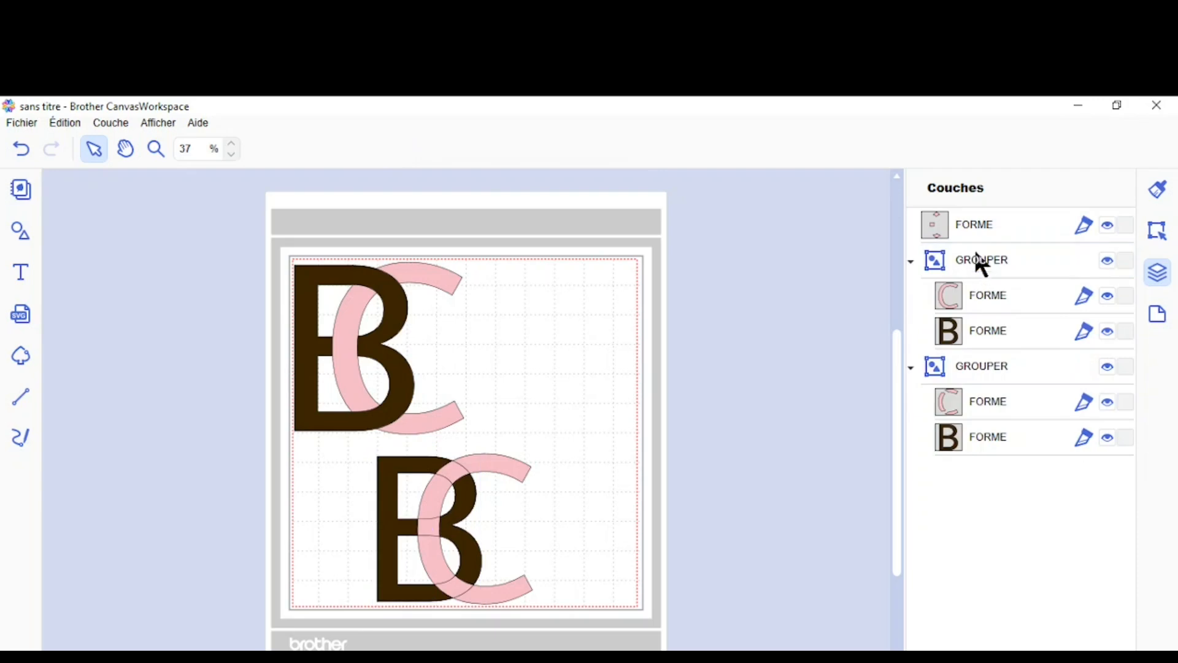
# Lock the BC group directly beneath the pink overlap shape.
pyautogui.click(985, 235)
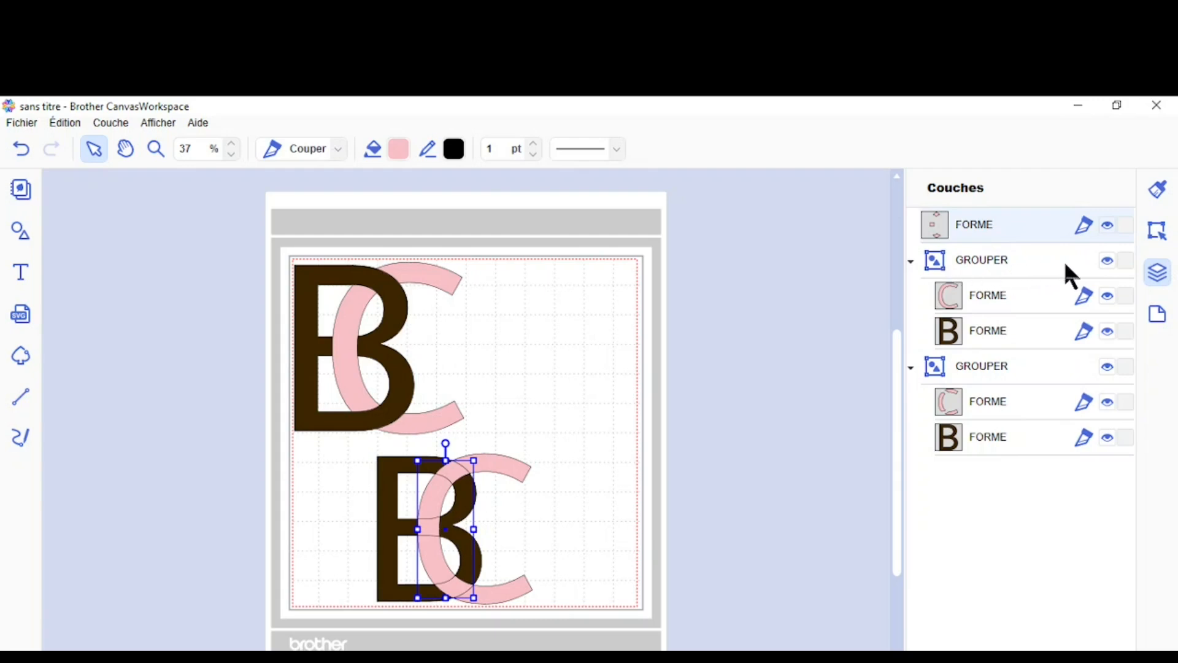
pyautogui.click(1126, 260)
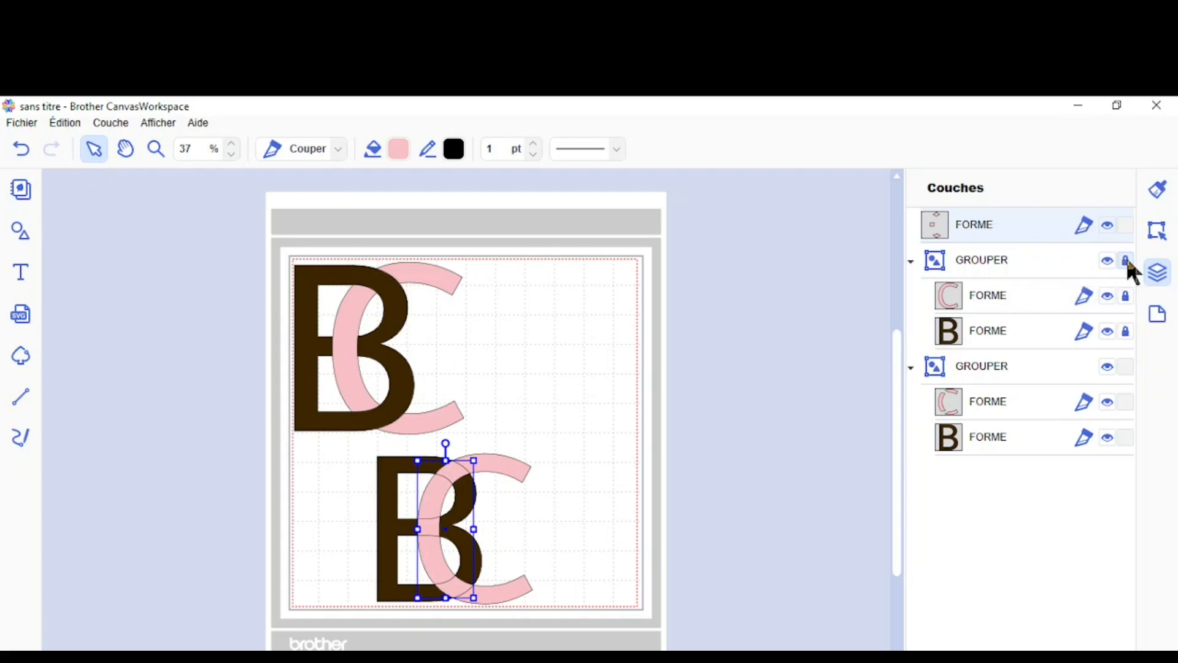
pyautogui.click(384, 494)
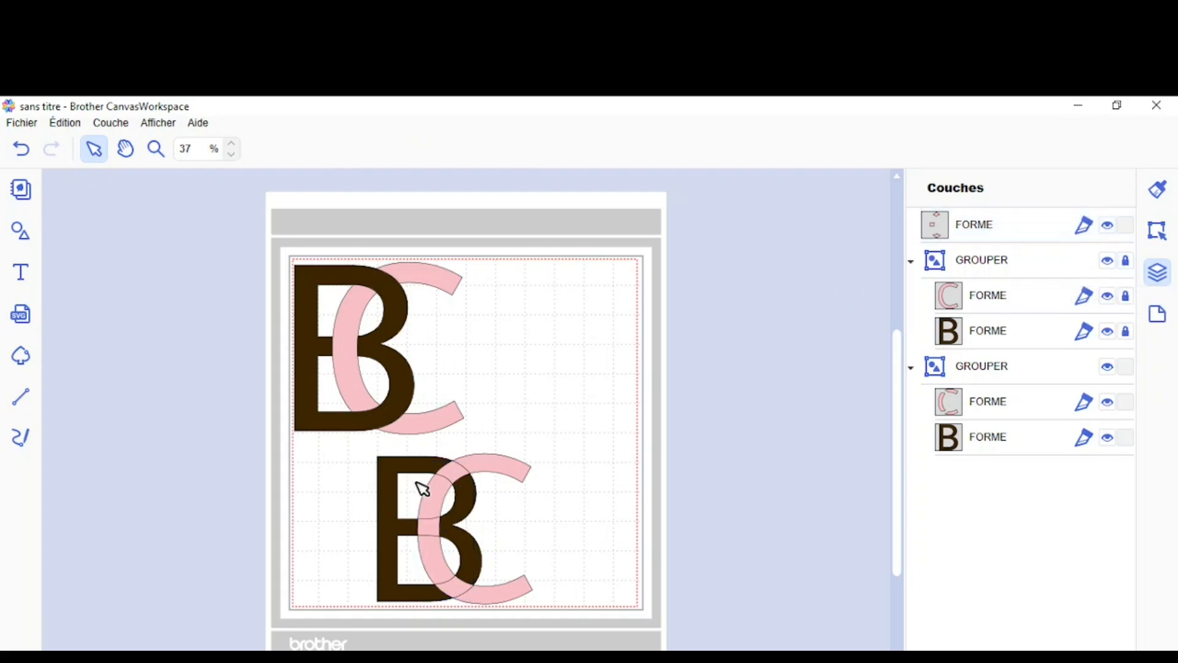
# Divide the pink overlap shape into its three separate pieces, using the overlap-processing Divide operation.
pyautogui.click(463, 480)
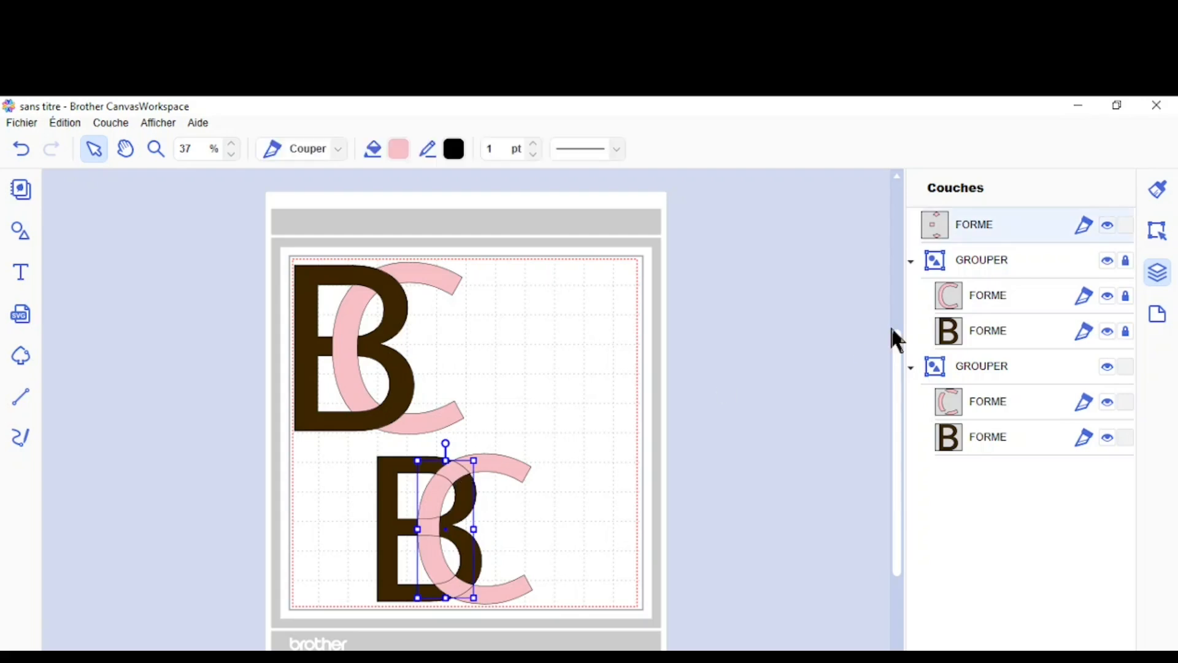
pyautogui.click(1158, 232)
pyautogui.moveTo(1131, 274); pyautogui.dragTo(1146, 453)
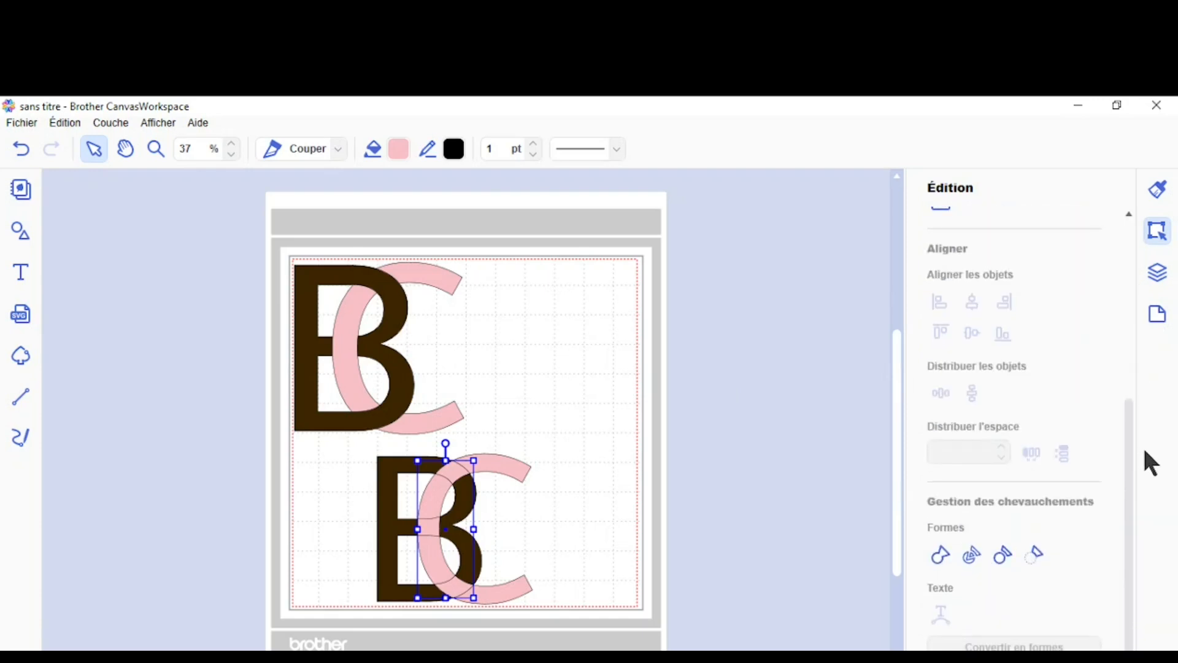
pyautogui.click(971, 558)
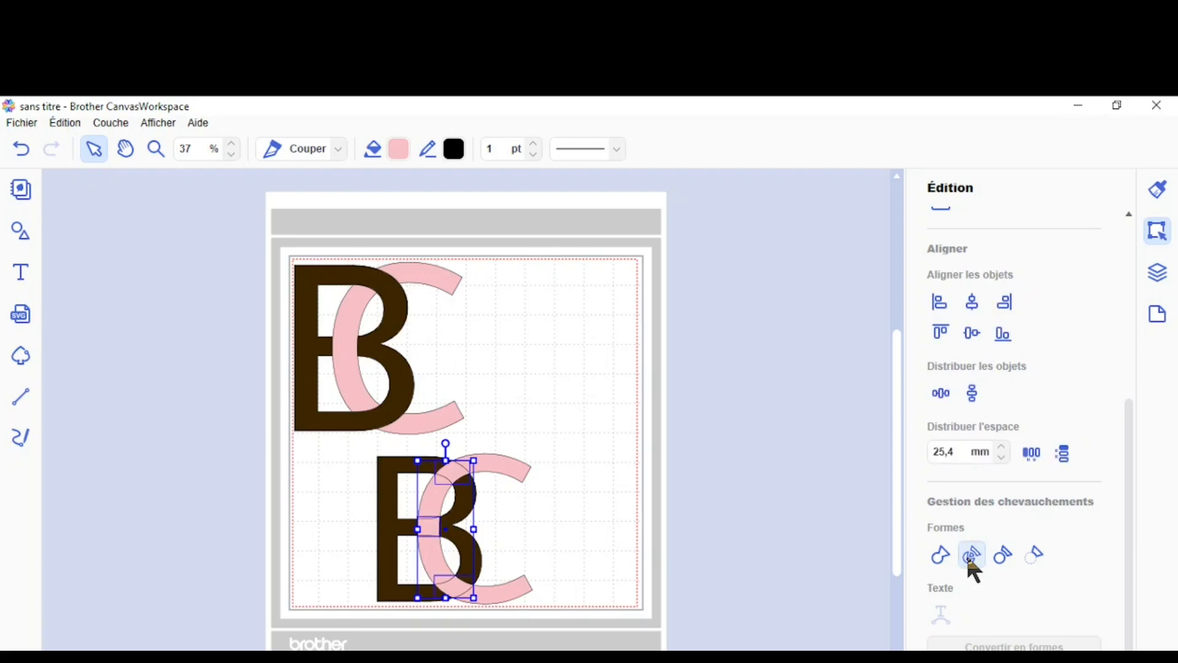
pyautogui.click(581, 526)
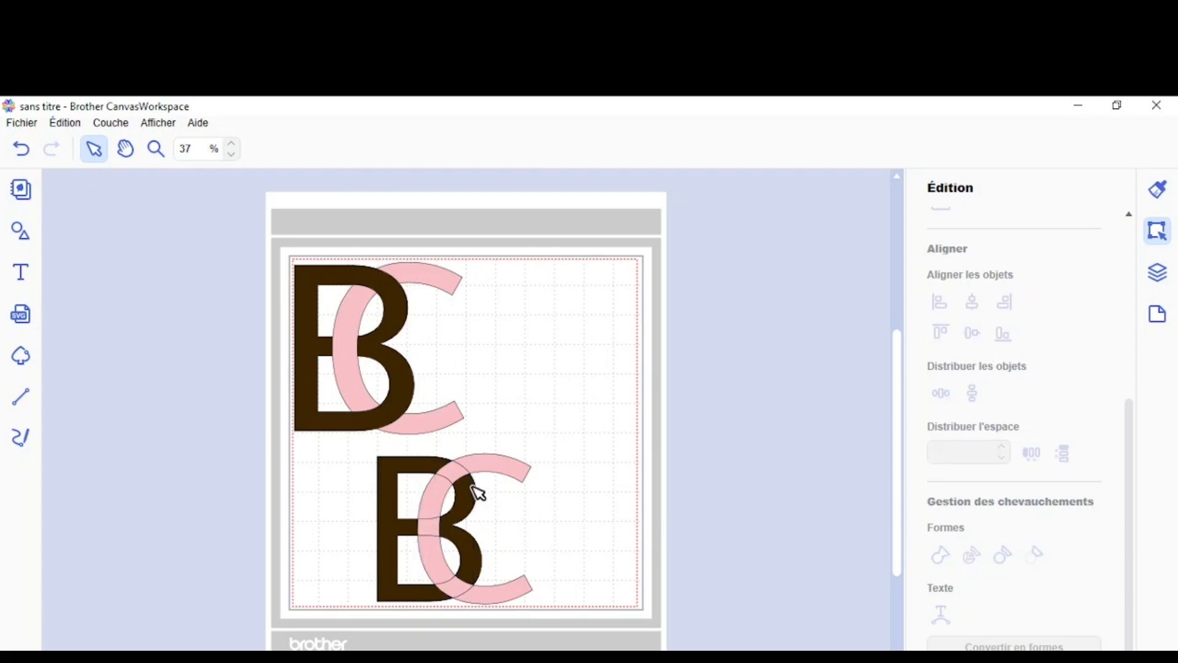
# Delete the middle overlap piece, where the C crosses the B's crossbar.
pyautogui.click(1157, 274)
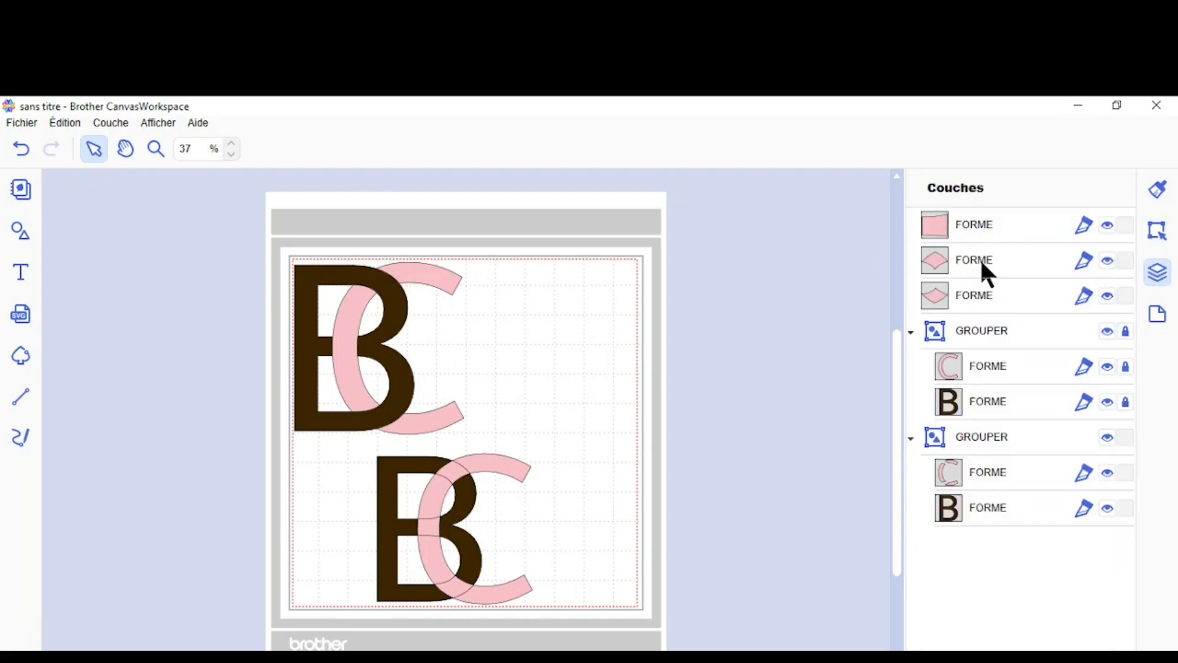
pyautogui.click(436, 526)
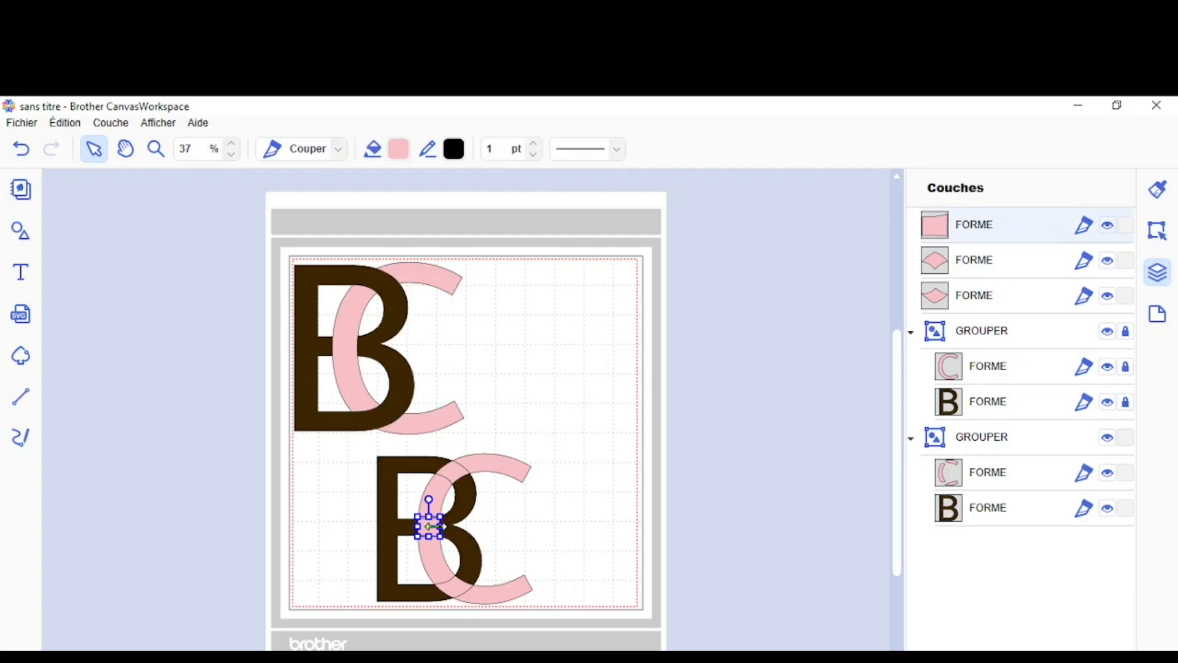
pyautogui.press('Delete')
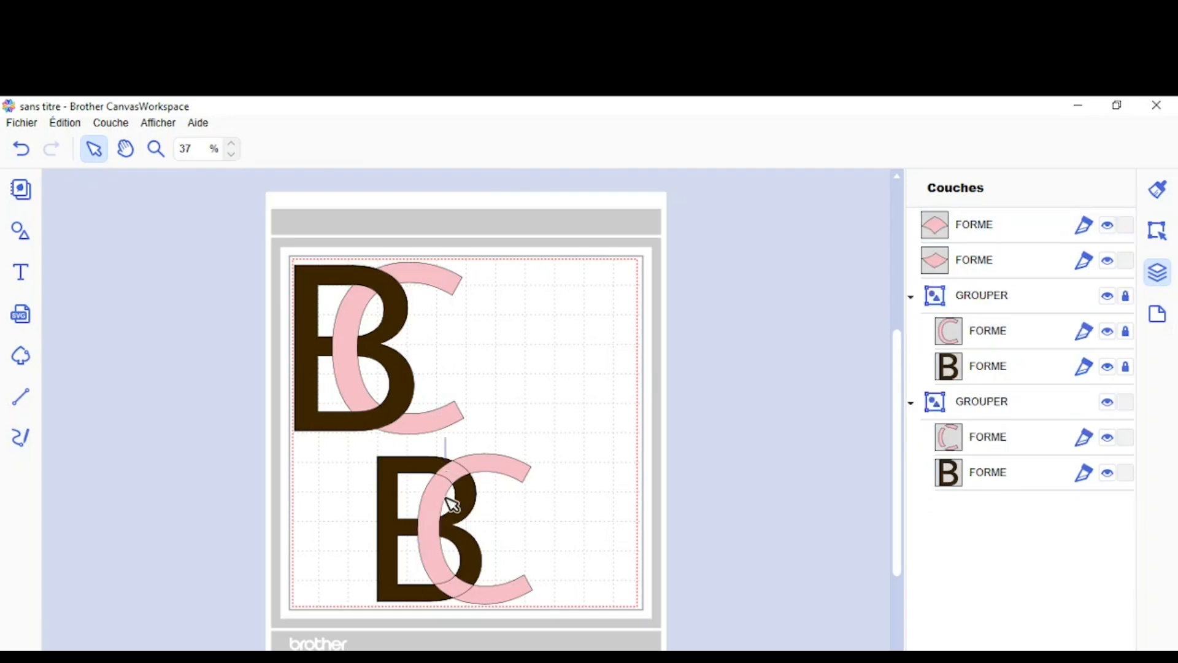
# Group the upper and lower overlap pieces.
pyautogui.click(452, 505)
pyautogui.keyDown('shift'); pyautogui.click(456, 595); pyautogui.keyUp('shift')
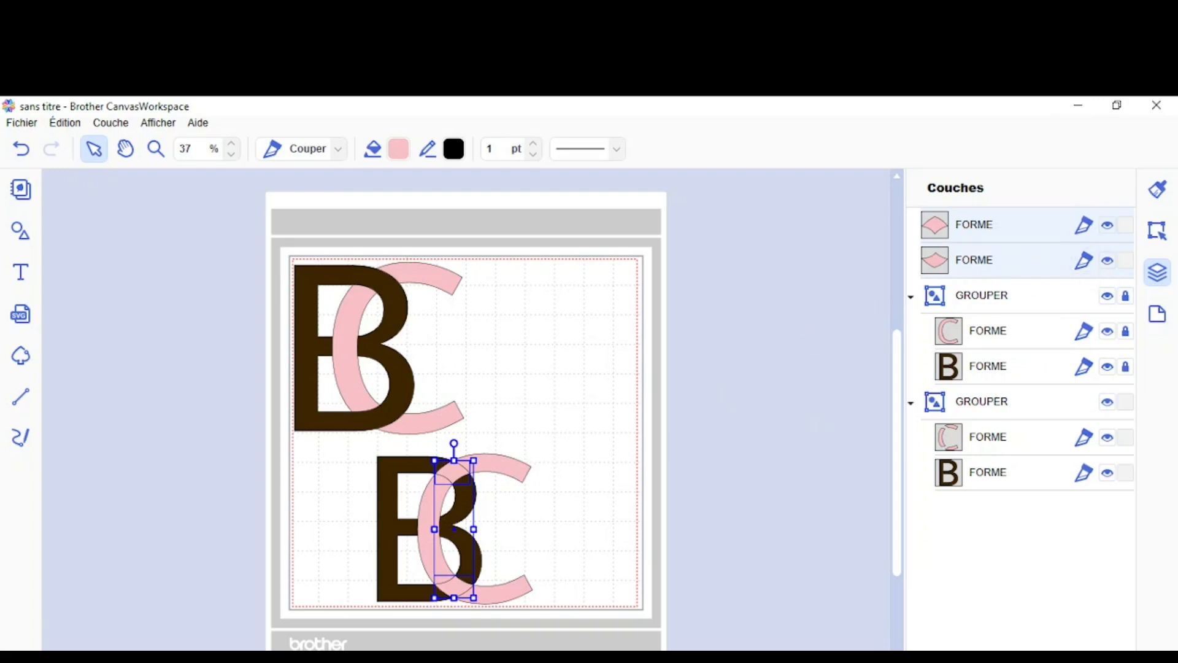
pyautogui.hotkey('ctrl', 'g')
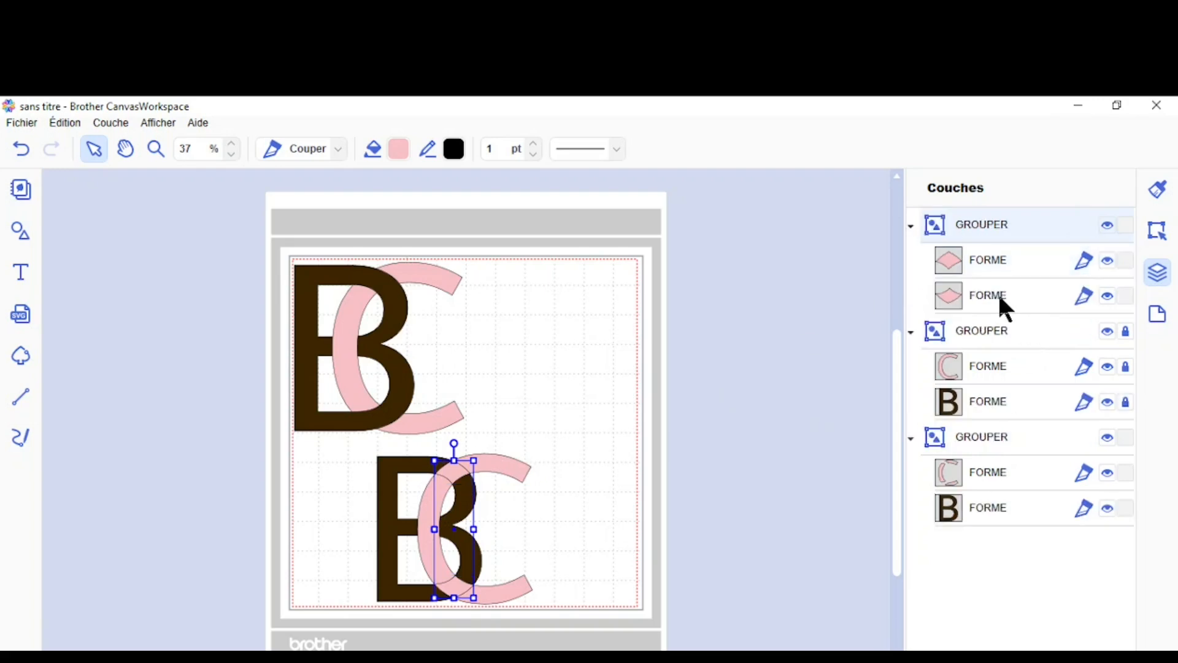
# Unlock the BC group beneath the overlap pieces and ungroup it into its separate C and B shapes.
pyautogui.click(985, 332)
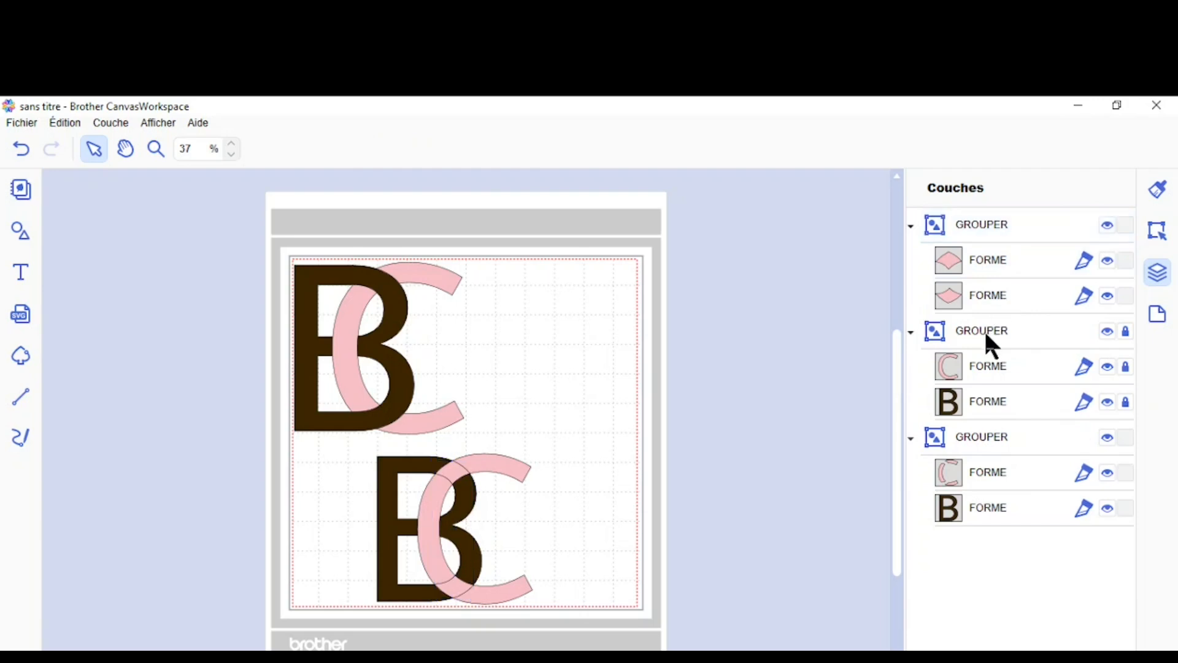
pyautogui.click(1126, 335)
pyautogui.click(1034, 342)
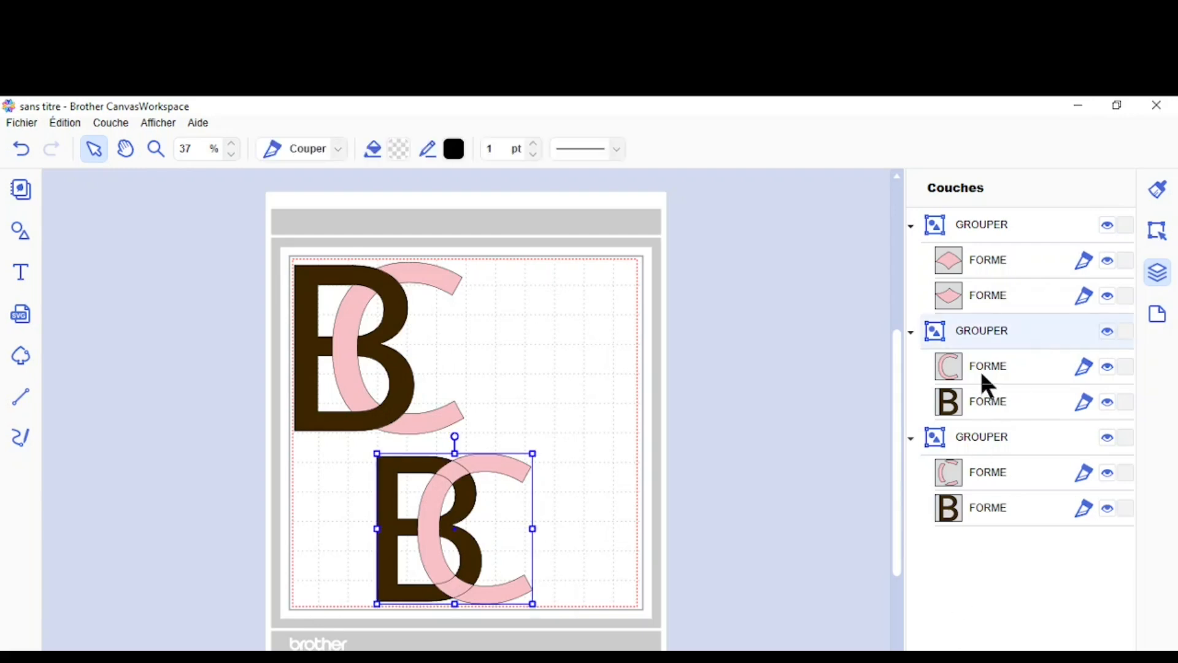
pyautogui.rightClick(996, 331)
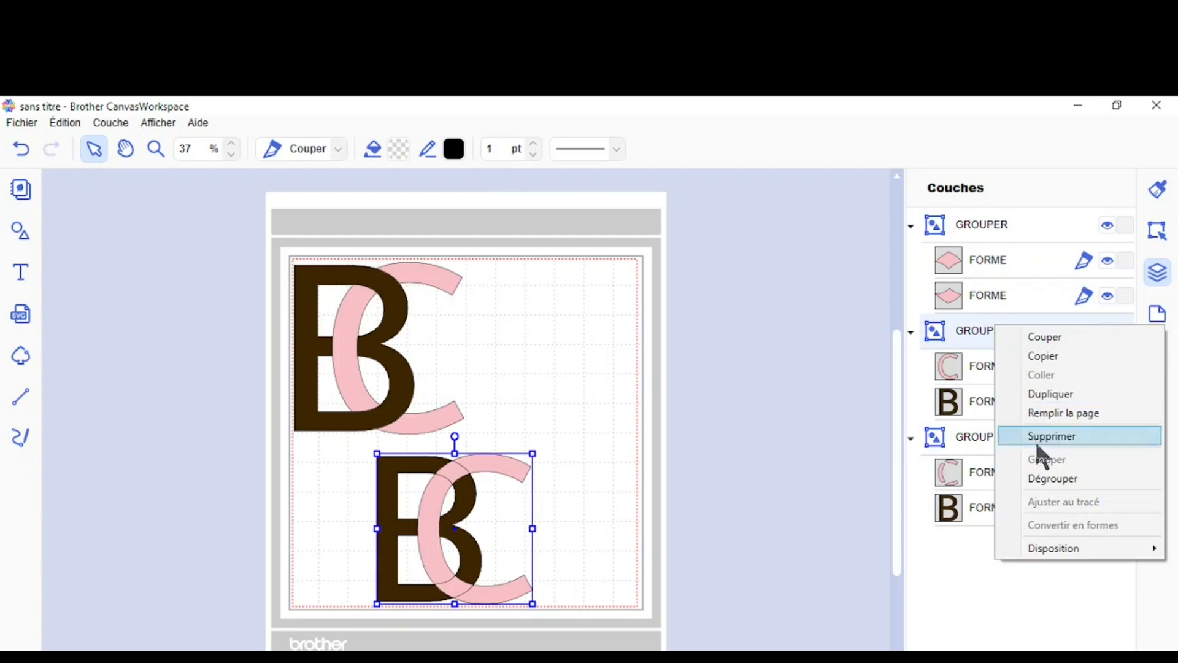
pyautogui.click(1039, 482)
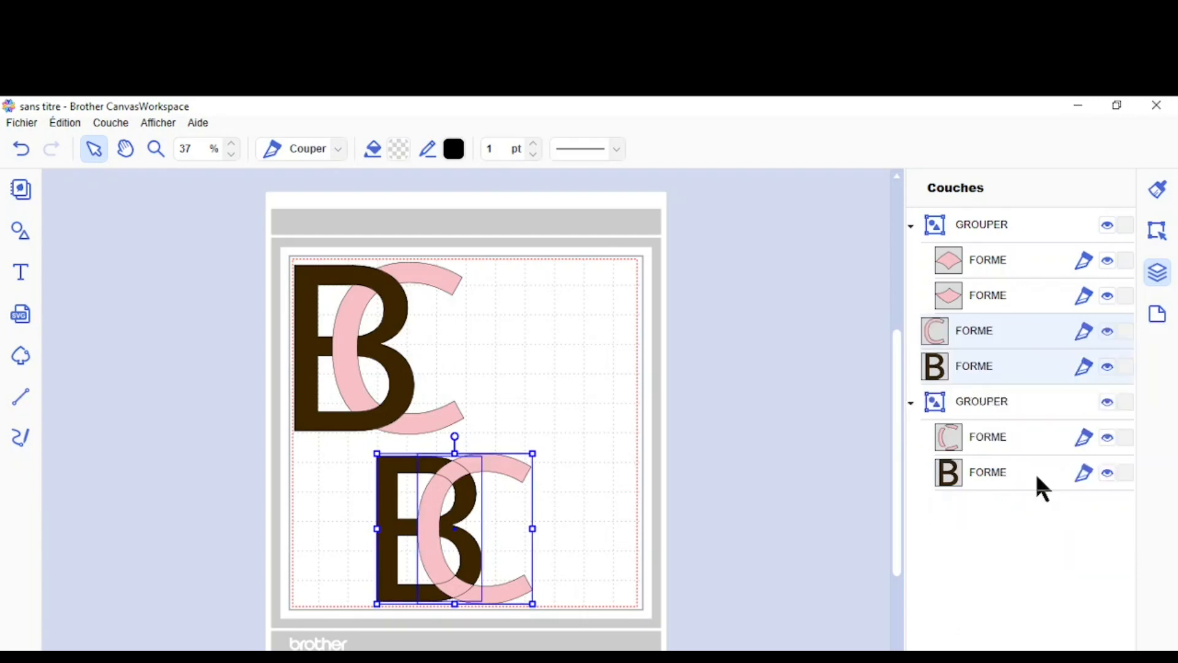
pyautogui.click(959, 367)
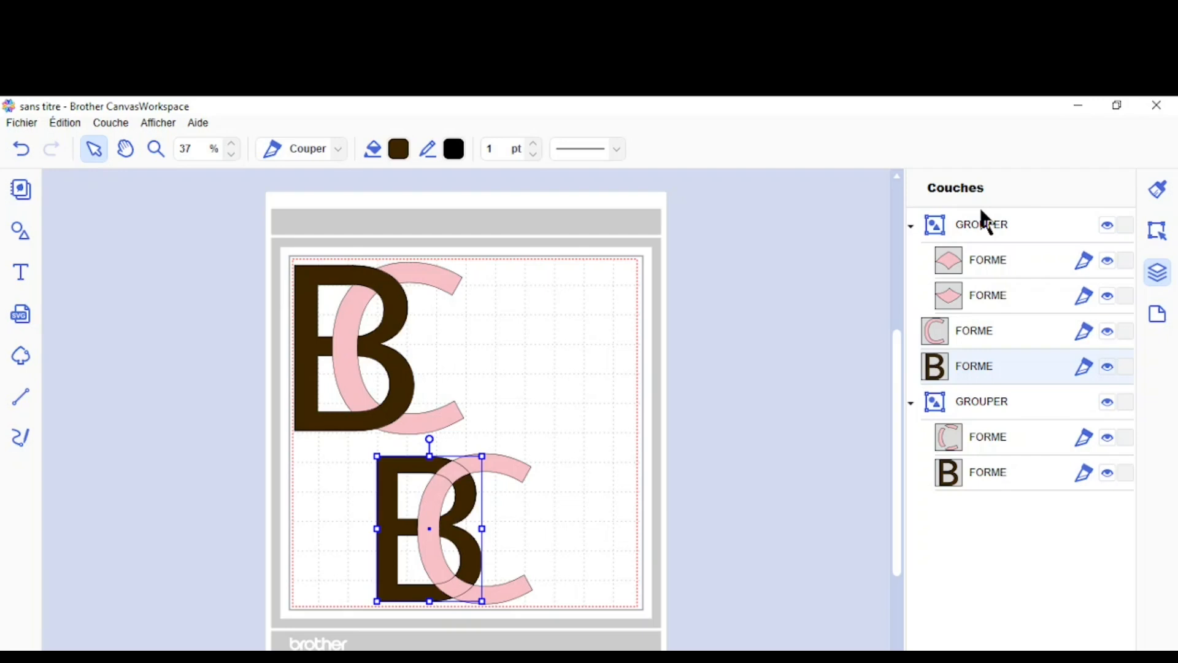
pyautogui.click(980, 227)
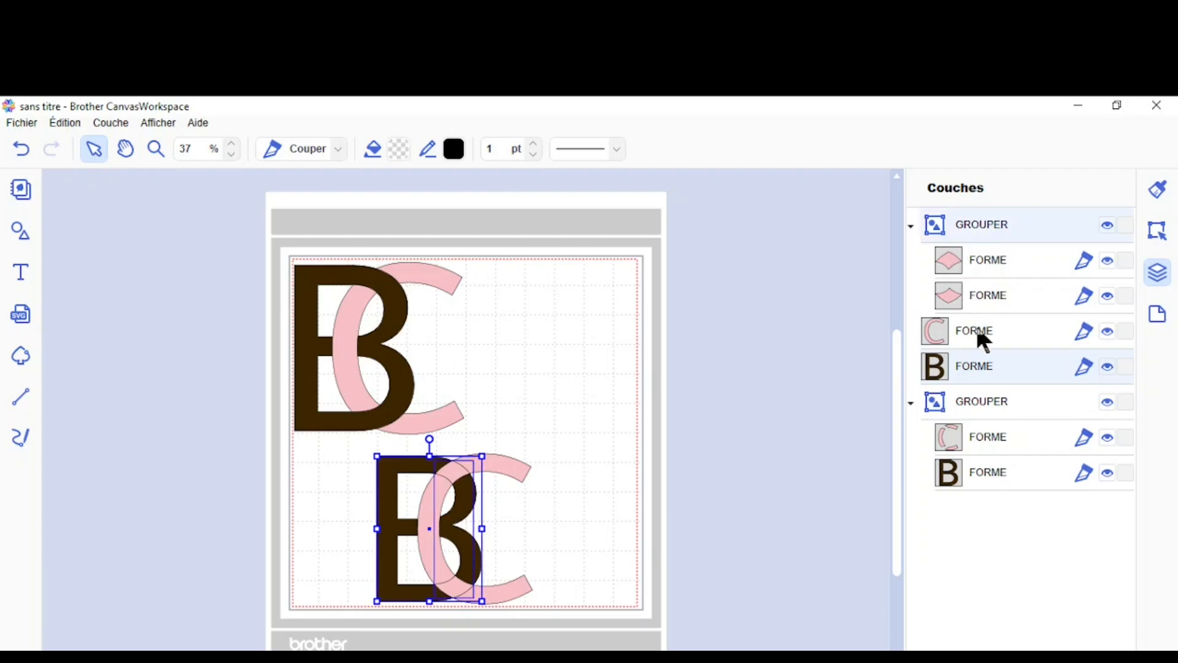
pyautogui.click(986, 367)
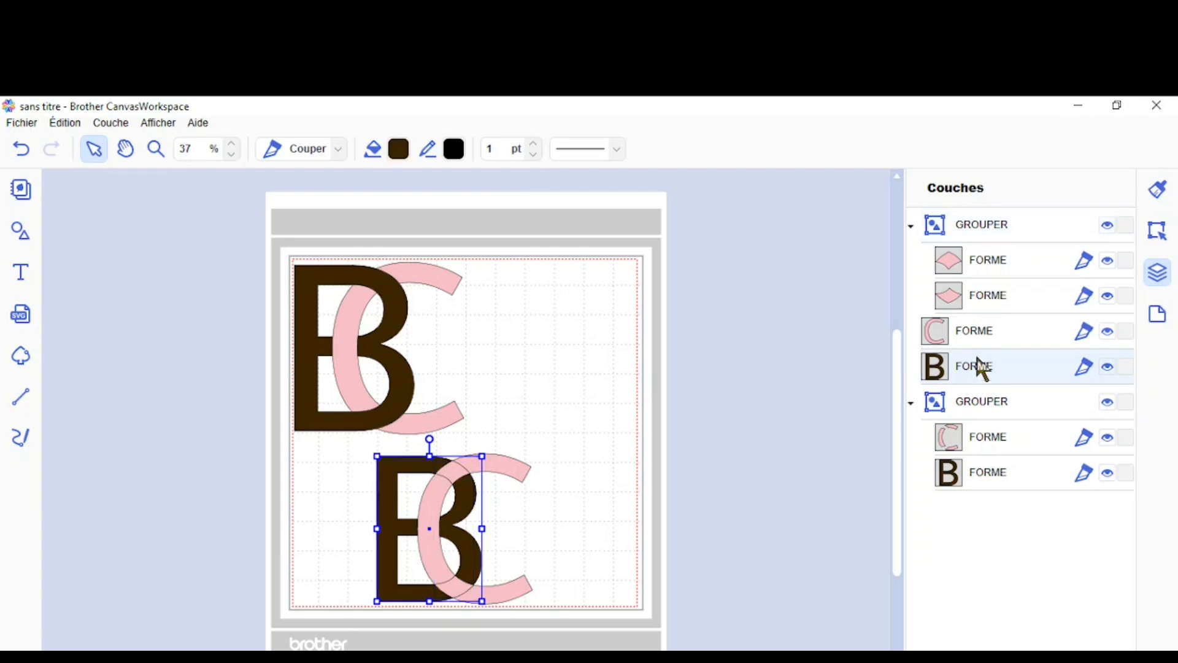
pyautogui.click(834, 342)
pyautogui.click(987, 375)
pyautogui.keyDown('shift'); pyautogui.click(1014, 229); pyautogui.keyUp('shift')
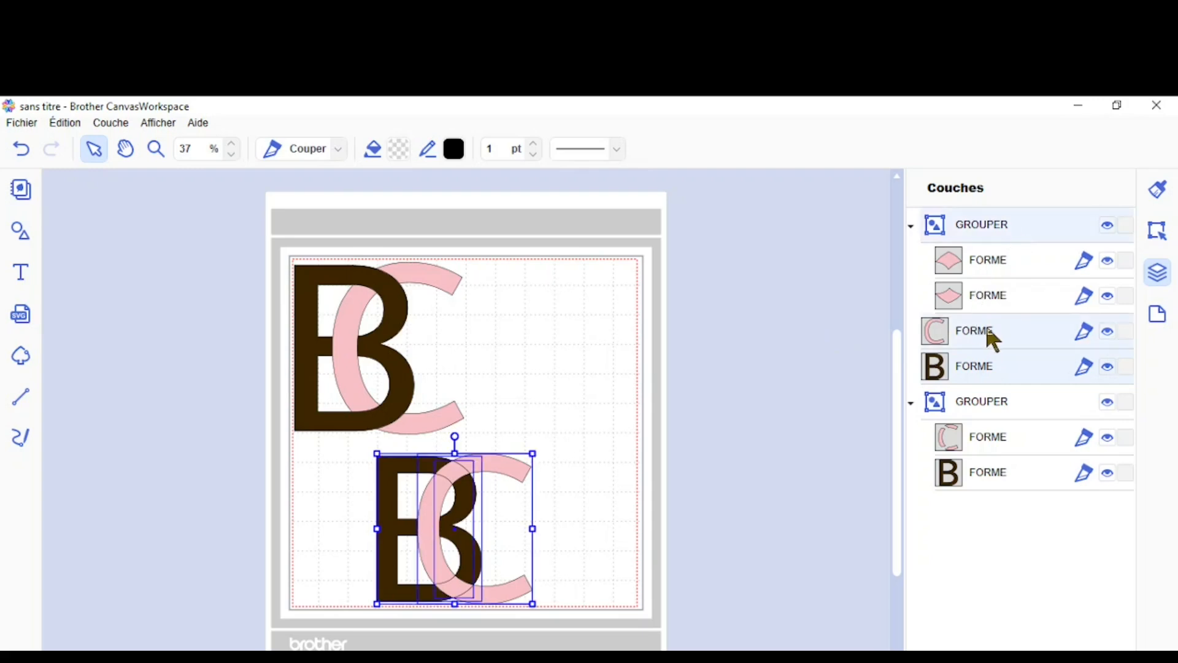
pyautogui.click(874, 329)
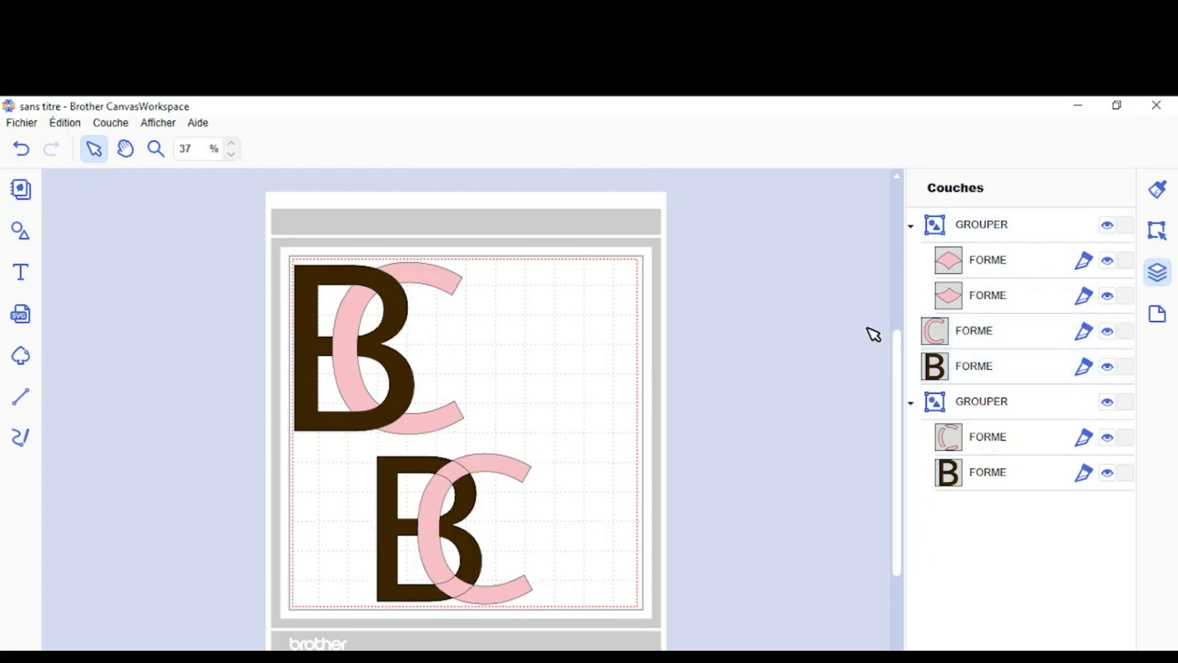
# Subtract the grouped upper and lower overlap pieces from the ungrouped B, using overlap processing.
pyautogui.click(969, 366)
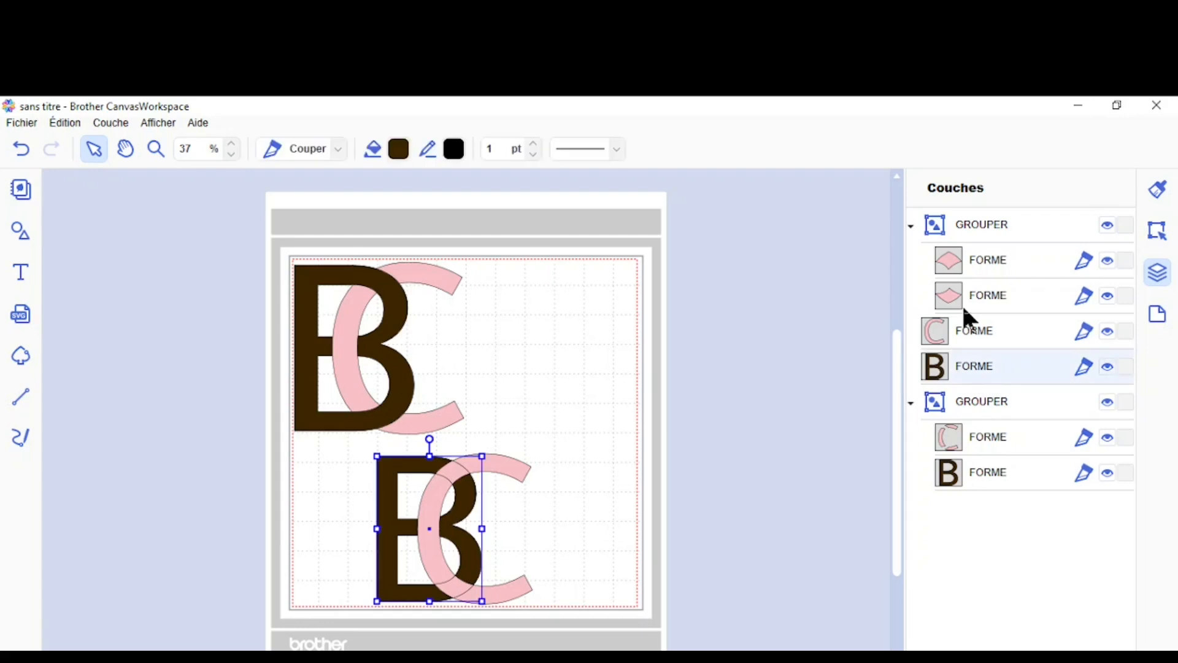
pyautogui.keyDown('shift'); pyautogui.click(973, 226); pyautogui.keyUp('shift')
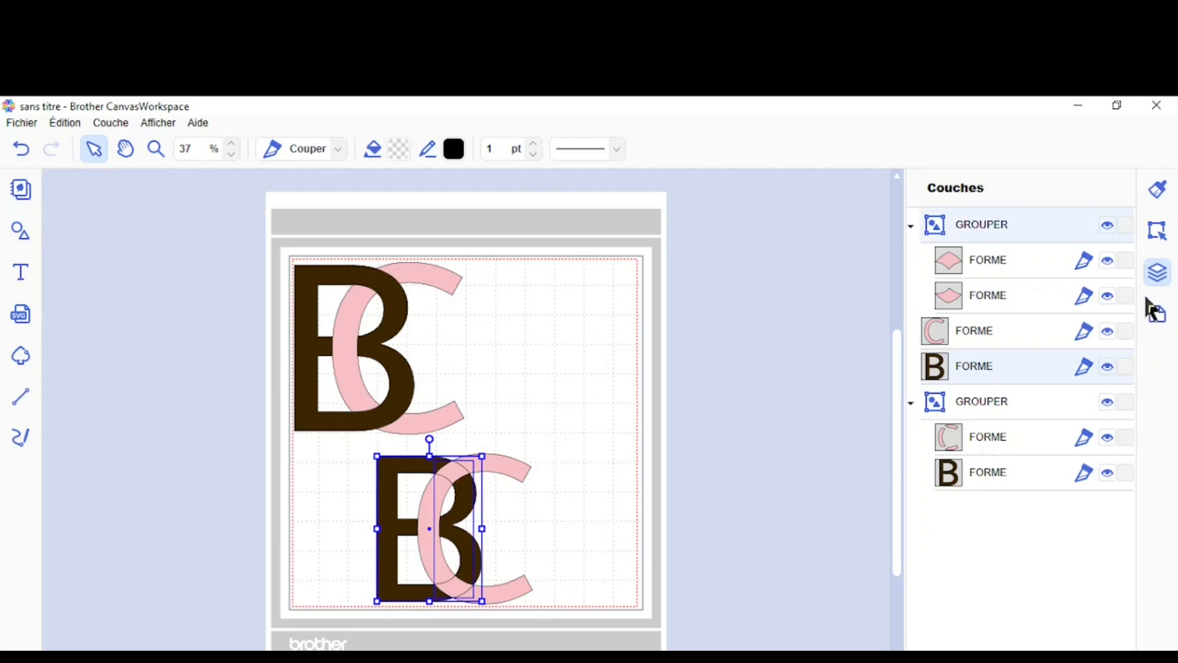
pyautogui.click(1158, 232)
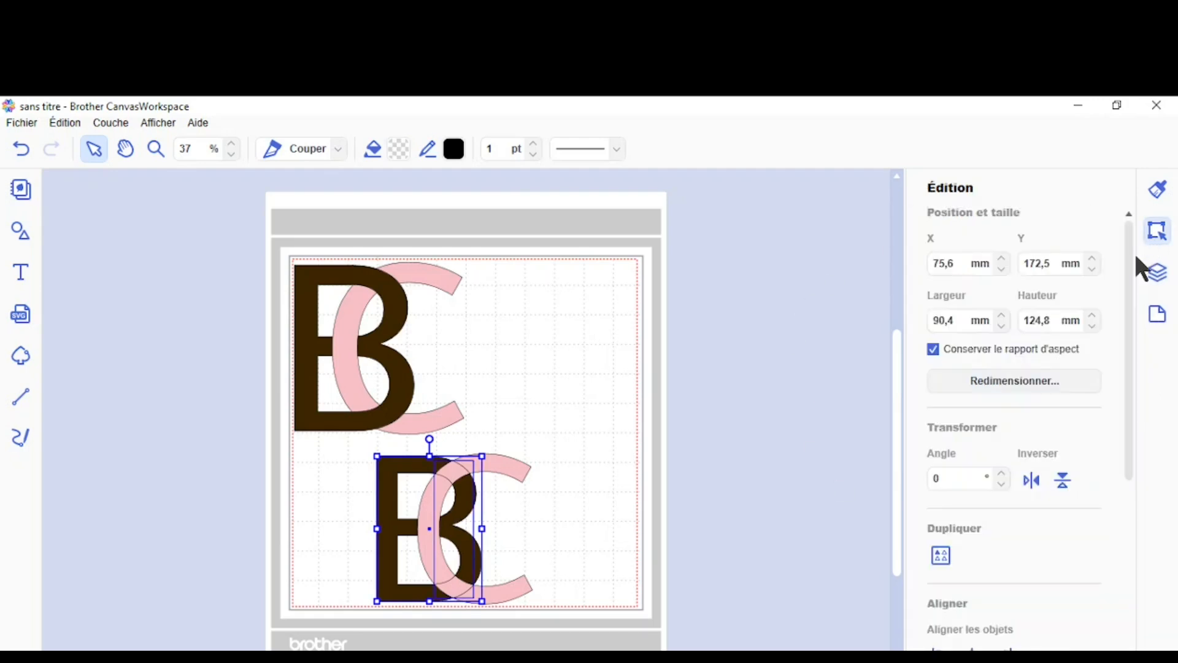
pyautogui.moveTo(1130, 276); pyautogui.dragTo(1147, 507)
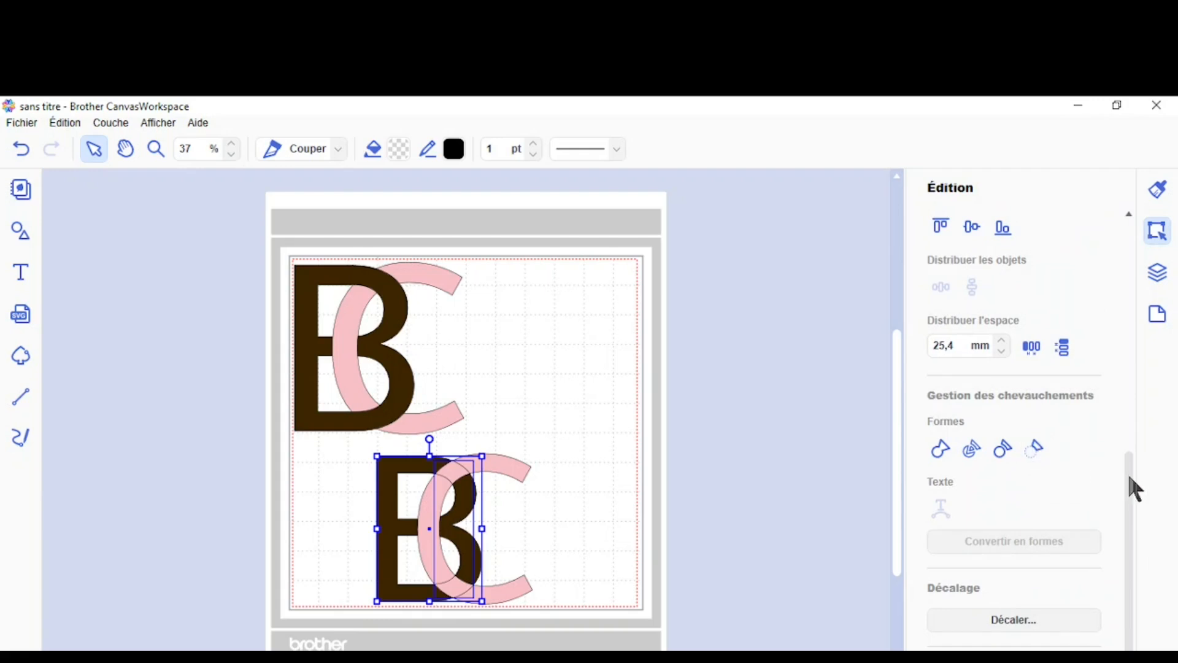
pyautogui.moveTo(1128, 471); pyautogui.dragTo(1133, 382)
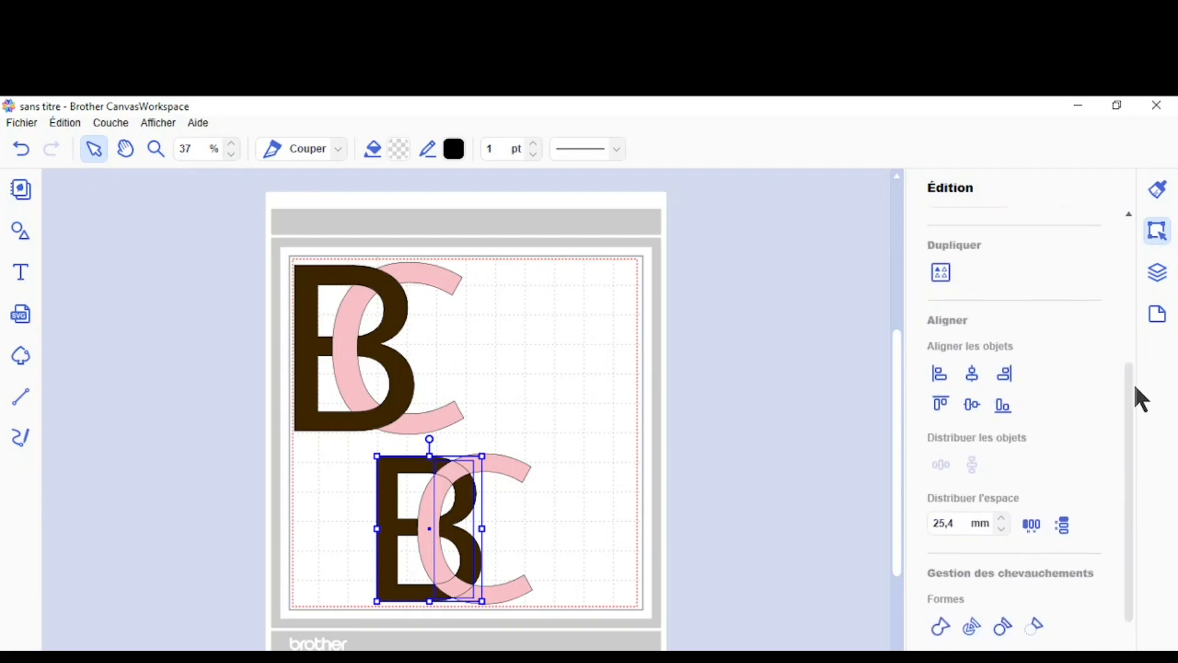
pyautogui.click(1157, 282)
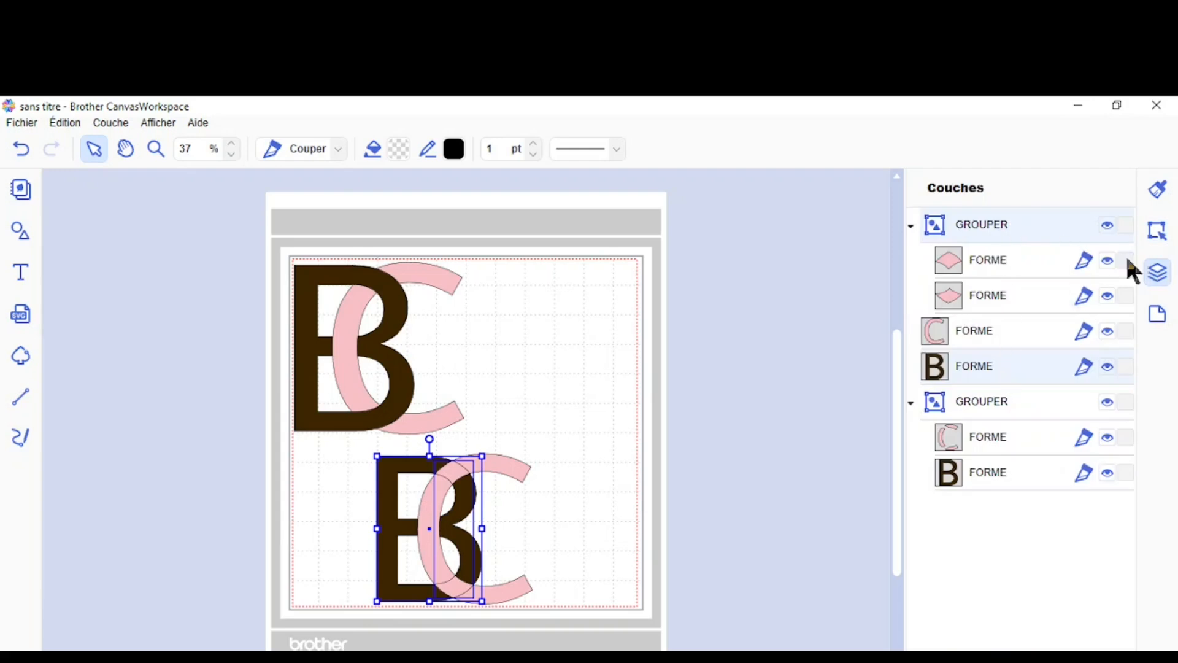
pyautogui.click(1163, 234)
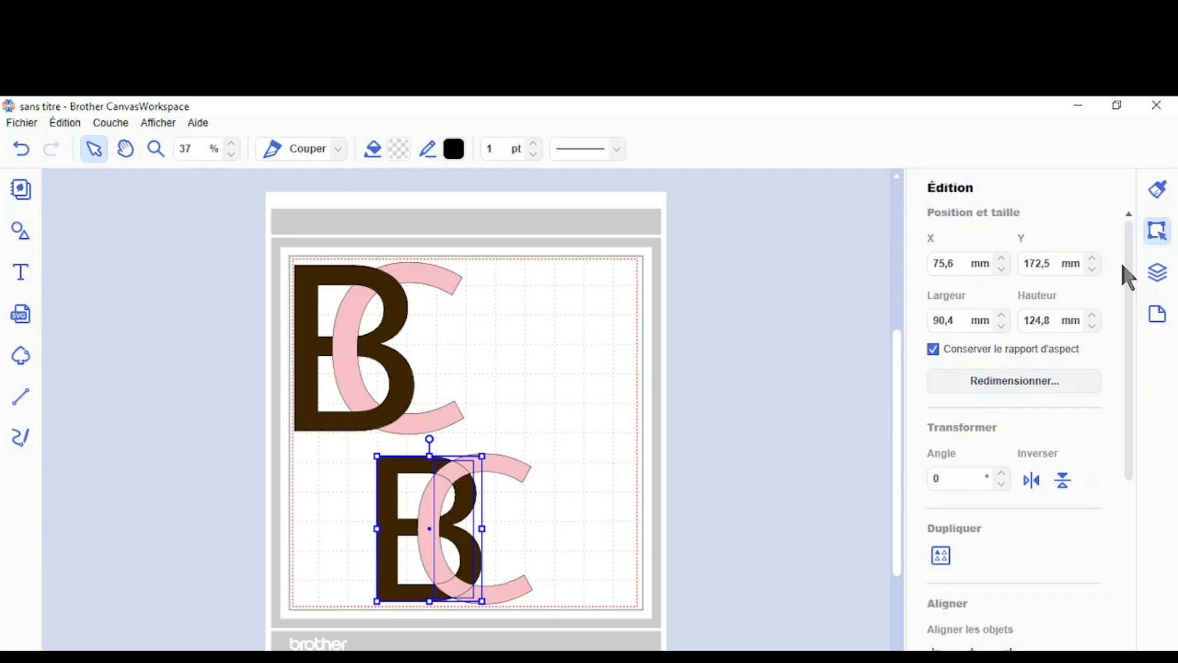
pyautogui.moveTo(1132, 270); pyautogui.dragTo(1147, 501)
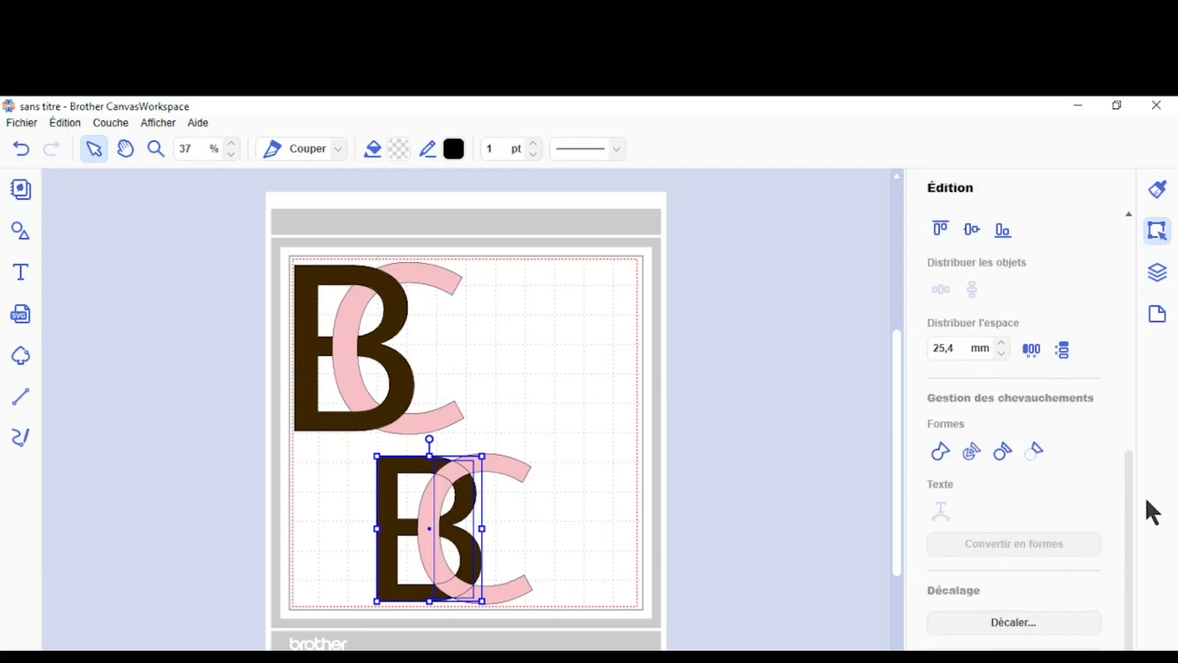
pyautogui.click(1039, 452)
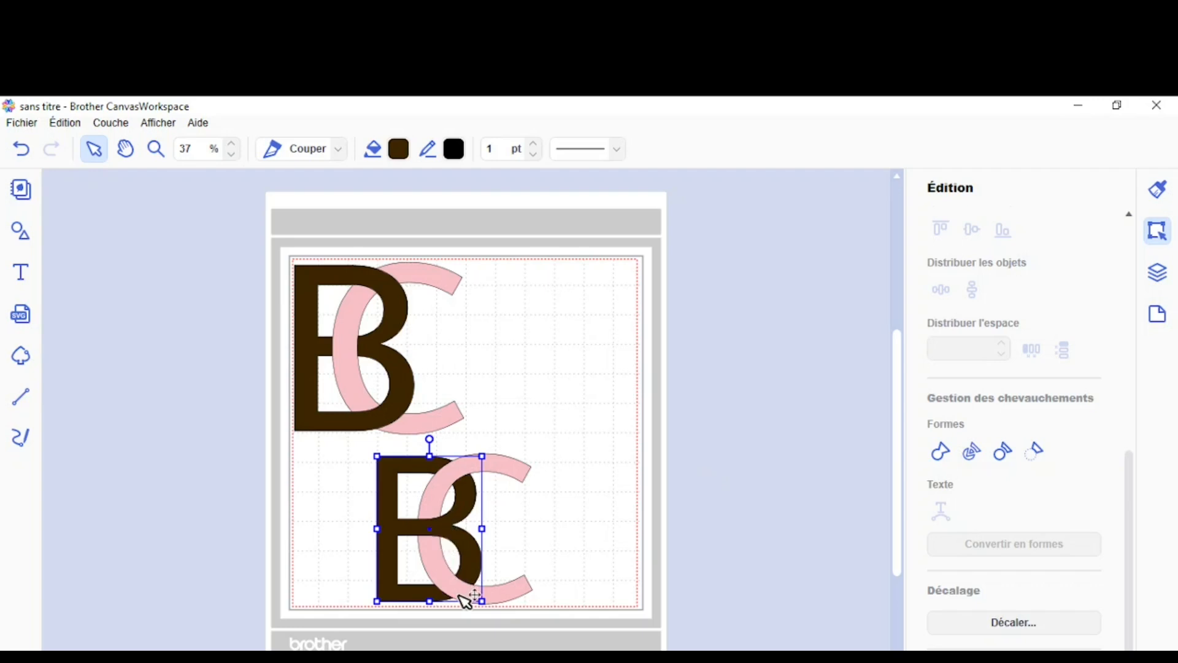
# Select the pink C of the lower monogram.
pyautogui.keyDown('shift'); pyautogui.click(424, 527); pyautogui.keyUp('shift')
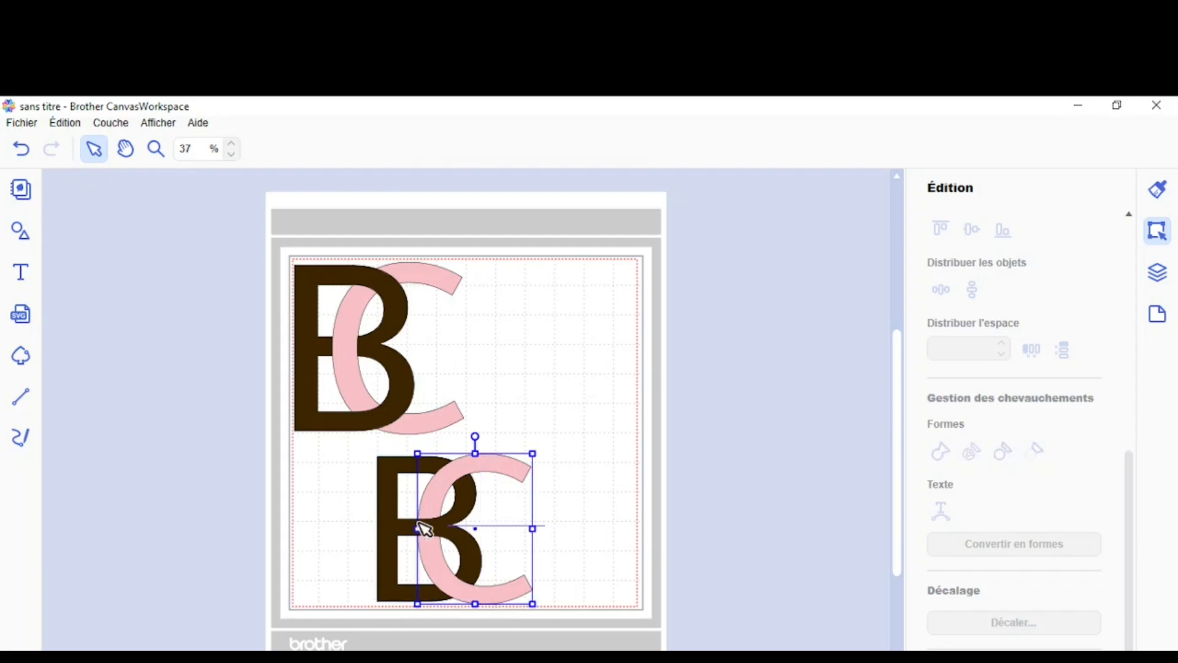